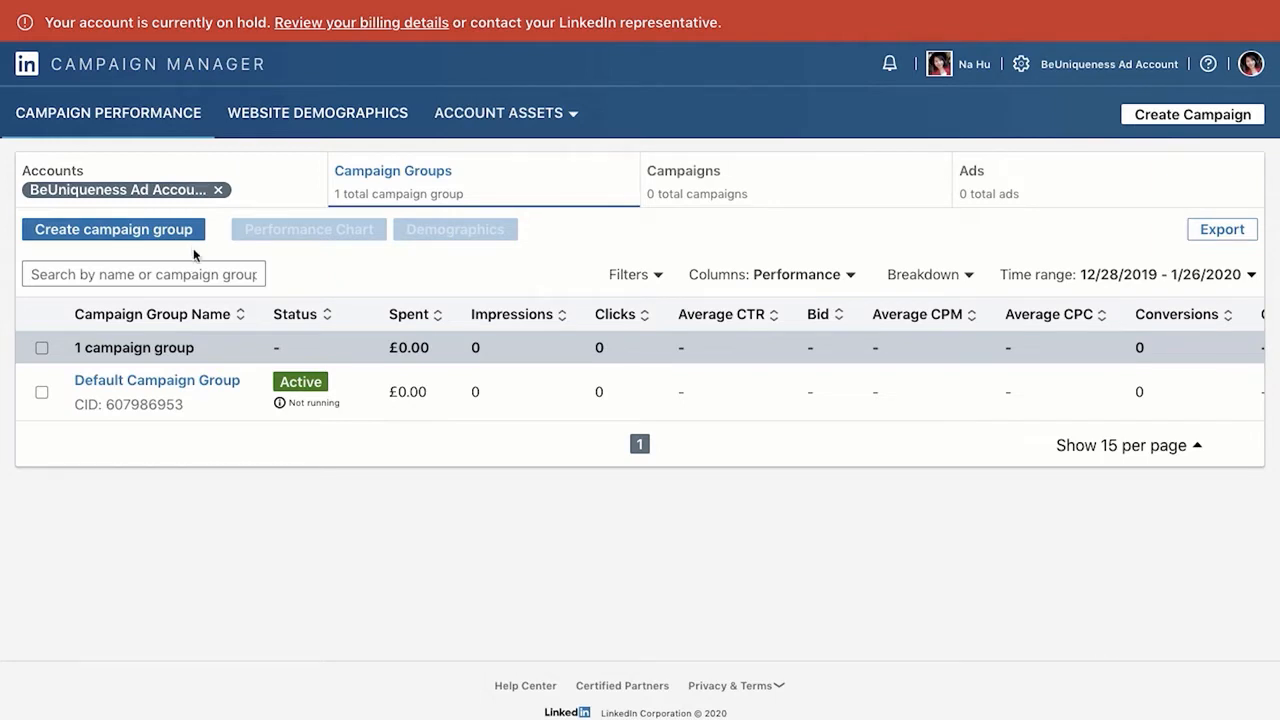
# Start a new campaign group and name it LinkedIn Ads Tutorial.
pyautogui.moveTo(88, 384)
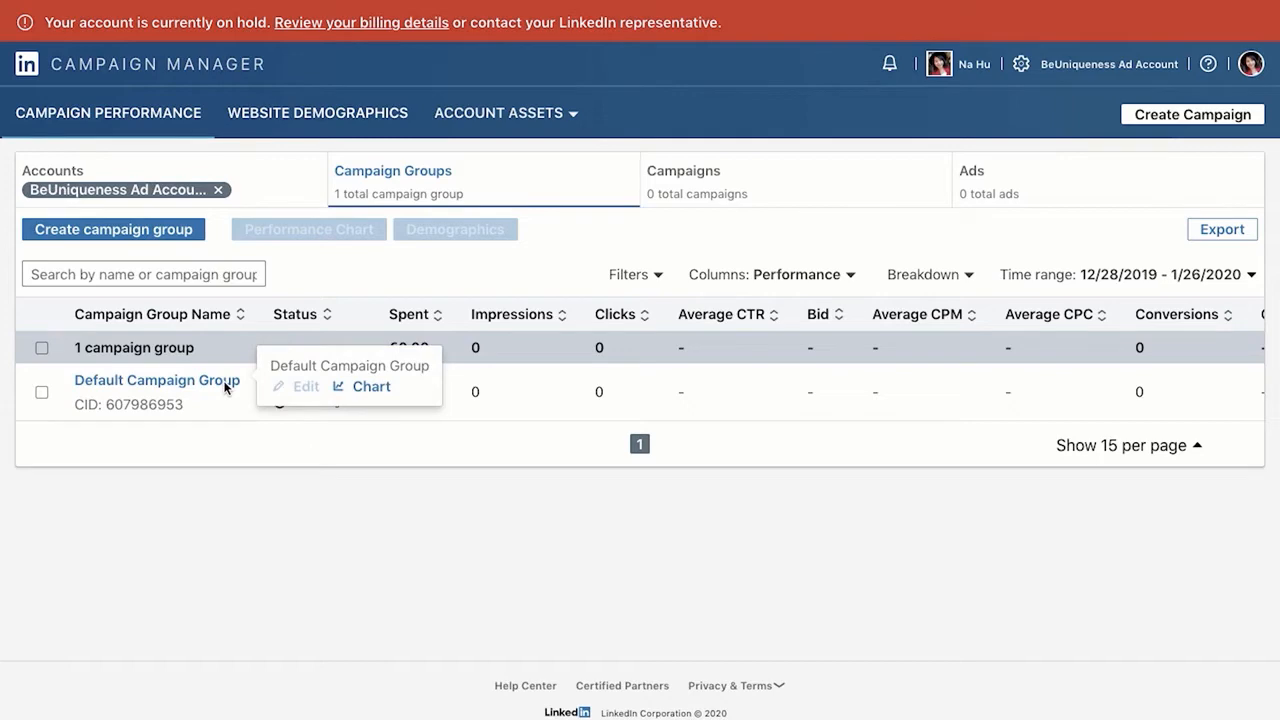
pyautogui.click(117, 232)
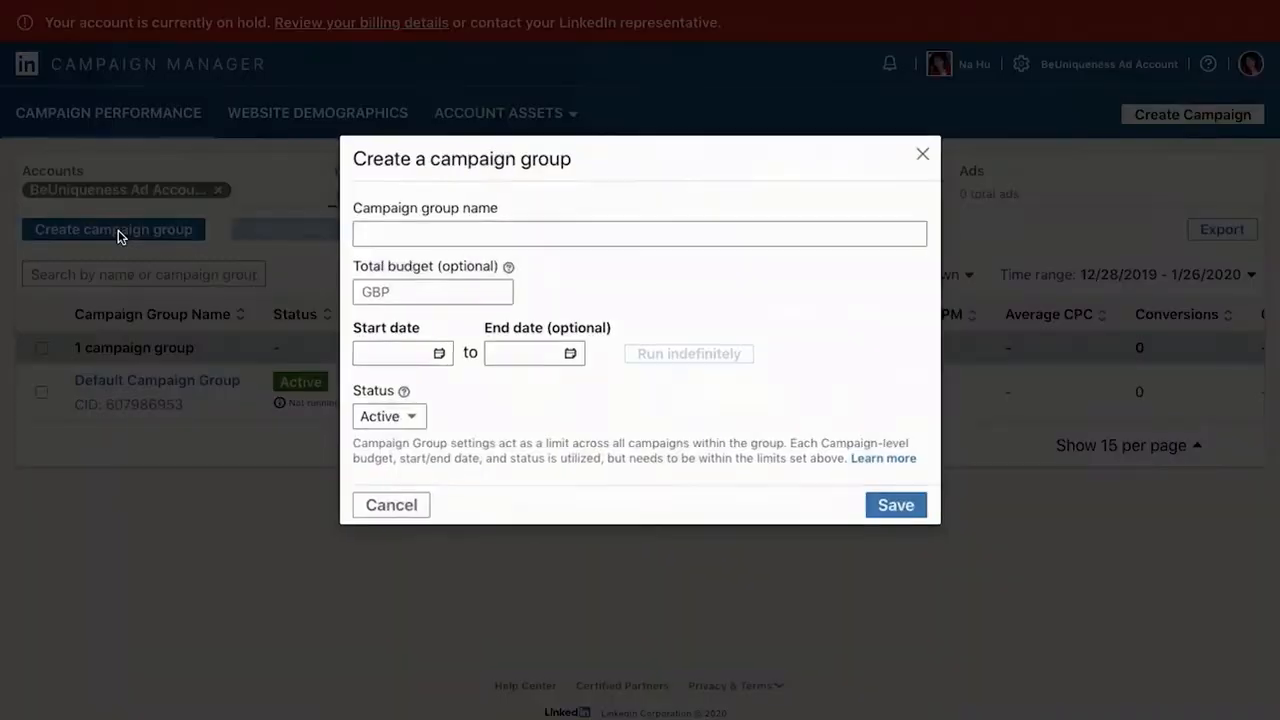
pyautogui.click(587, 232)
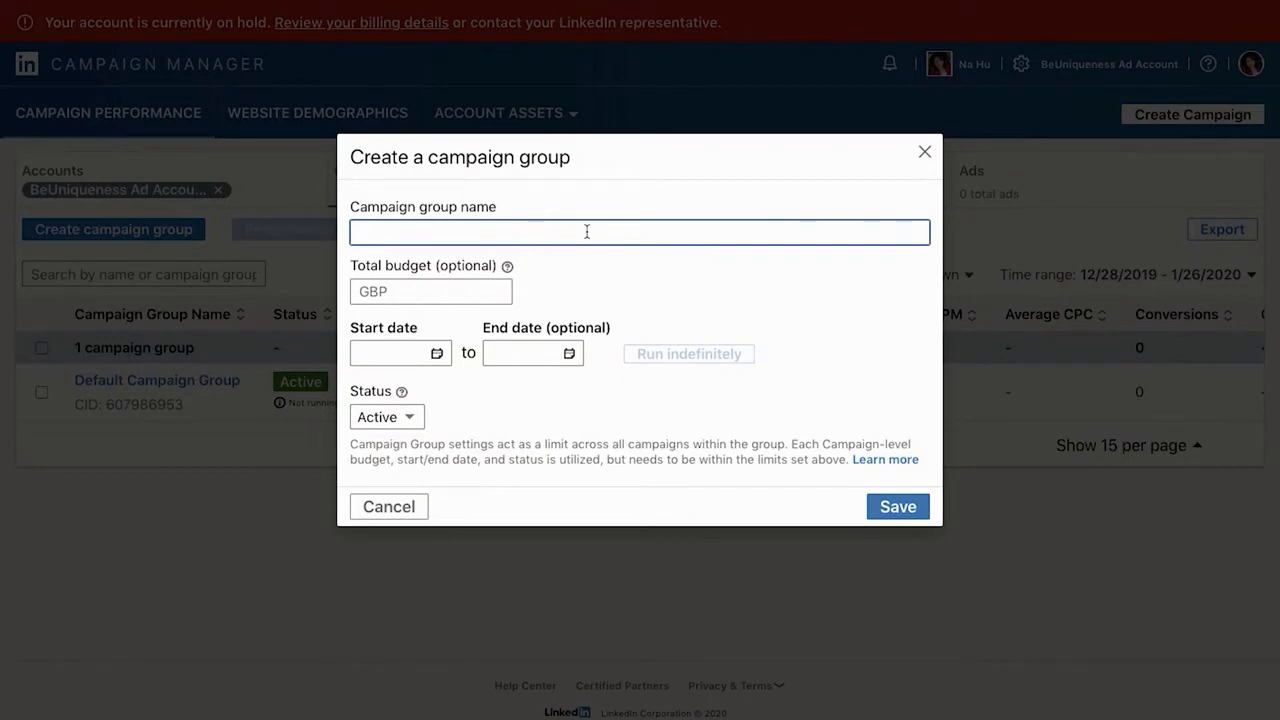
pyautogui.write('LinkedIn Ads Tutoria')
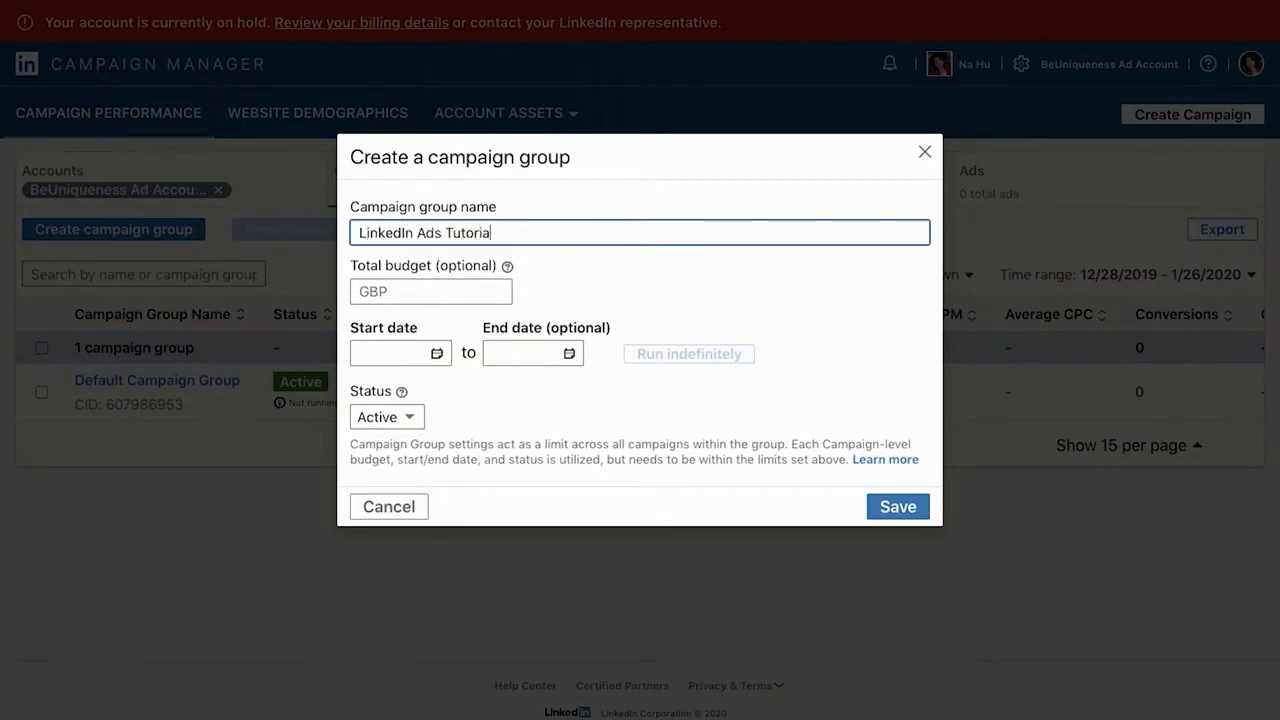
pyautogui.write('l')
# Set the campaign group's total budget to £5.00 and its start date to 1/27/2020.
pyautogui.click(424, 291)
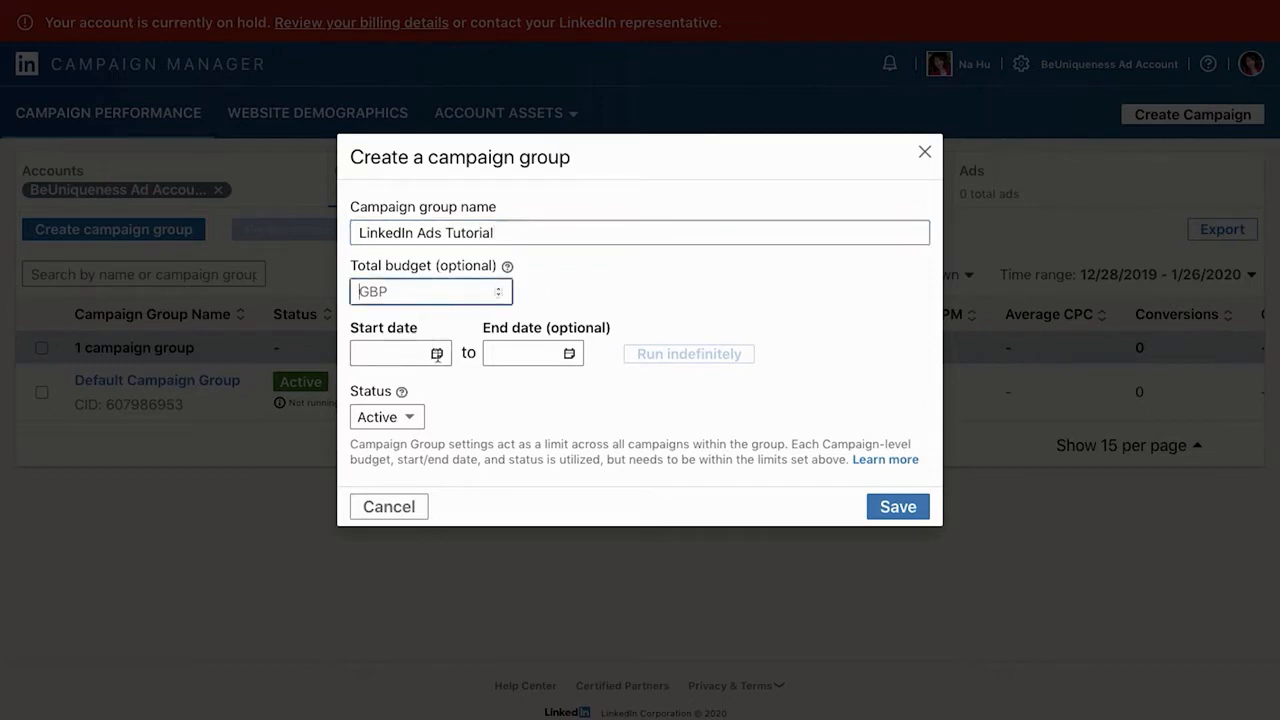
pyautogui.write('5')
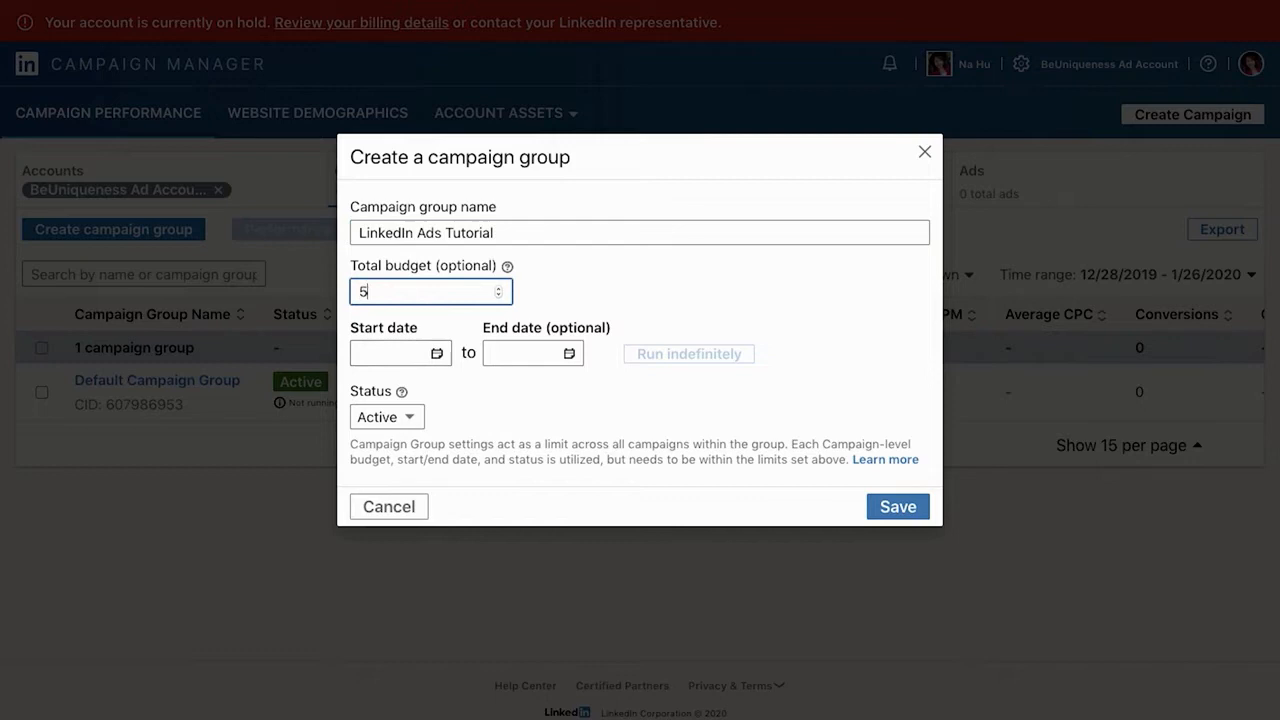
pyautogui.click(437, 354)
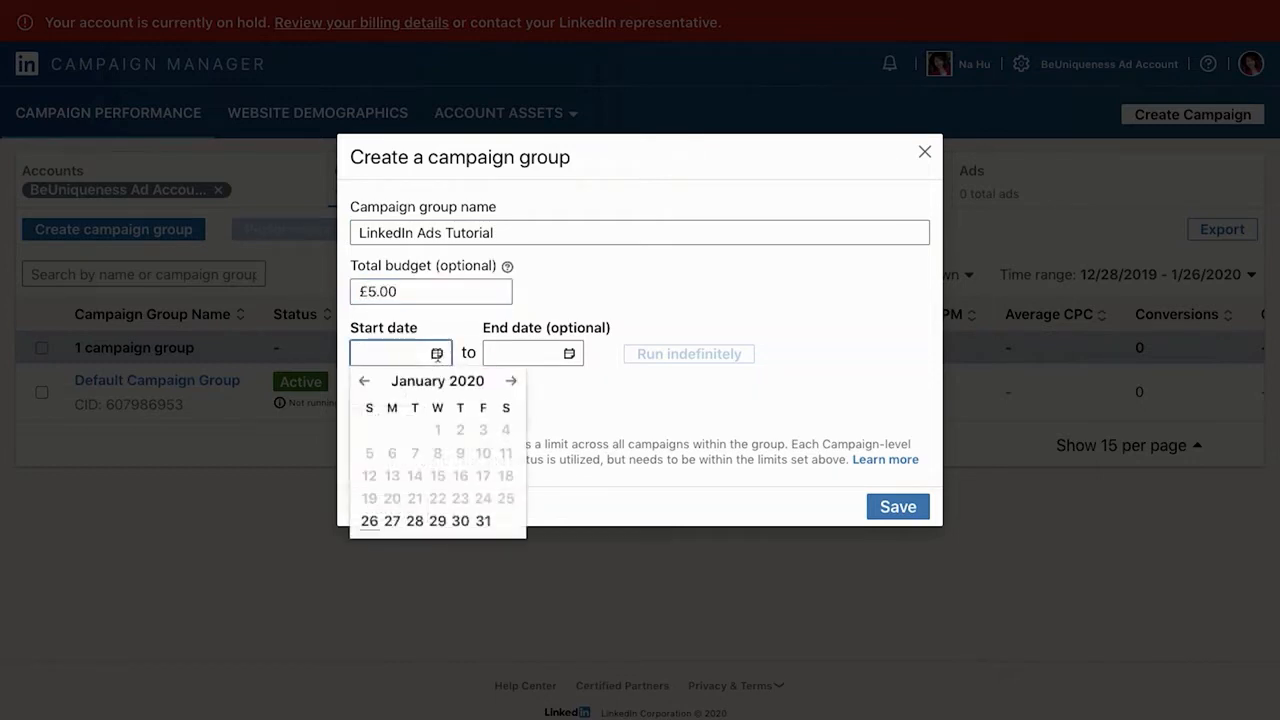
pyautogui.click(393, 522)
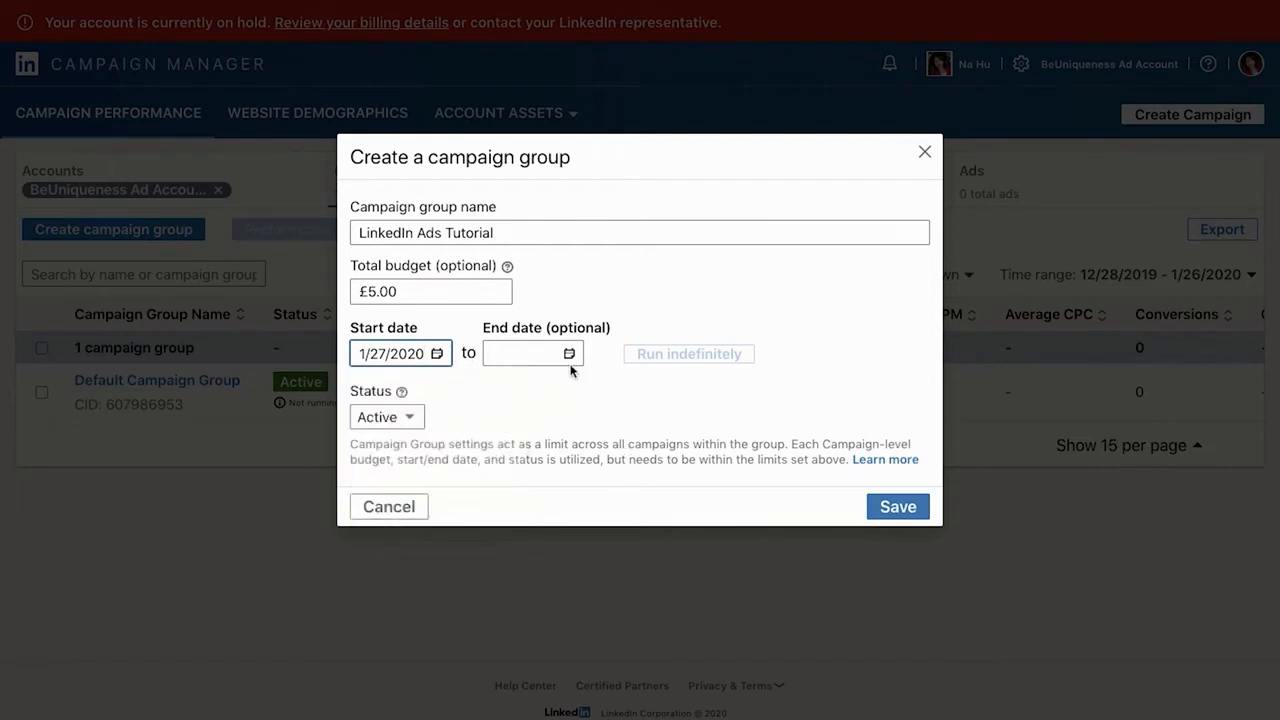
# Clear the campaign group's total budget and save the group without an end date.
pyautogui.click(547, 390)
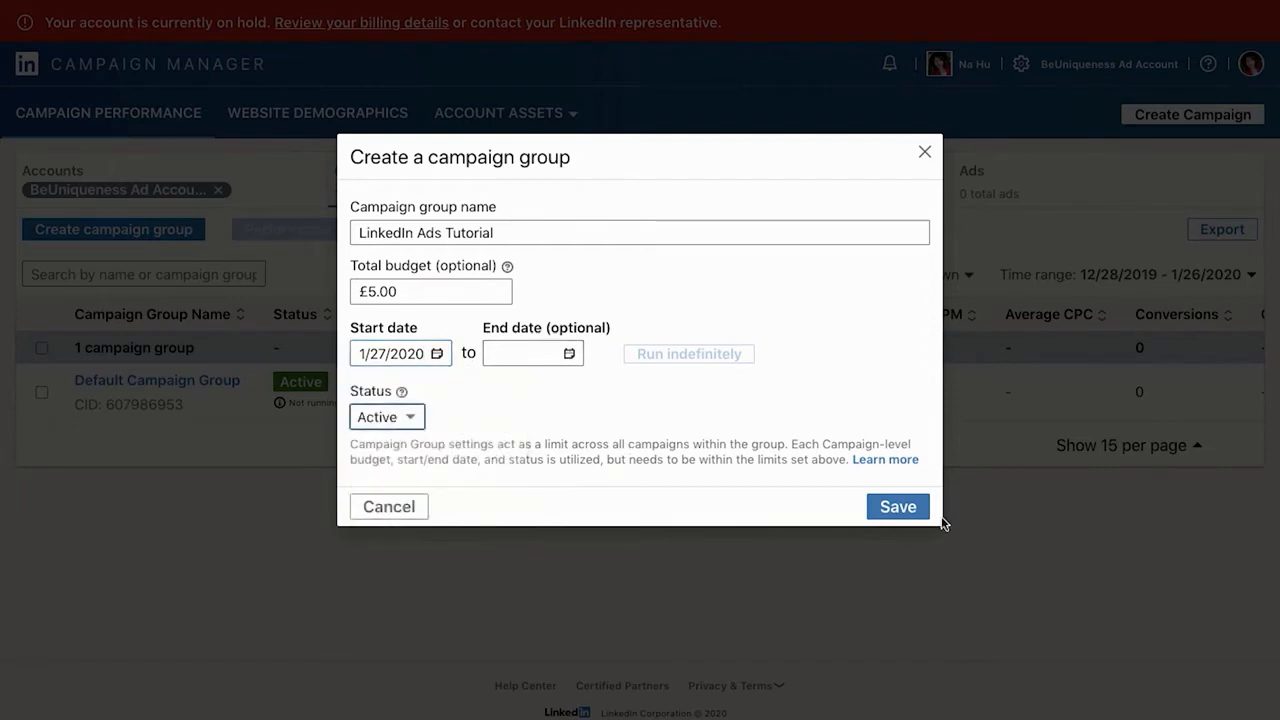
pyautogui.click(910, 510)
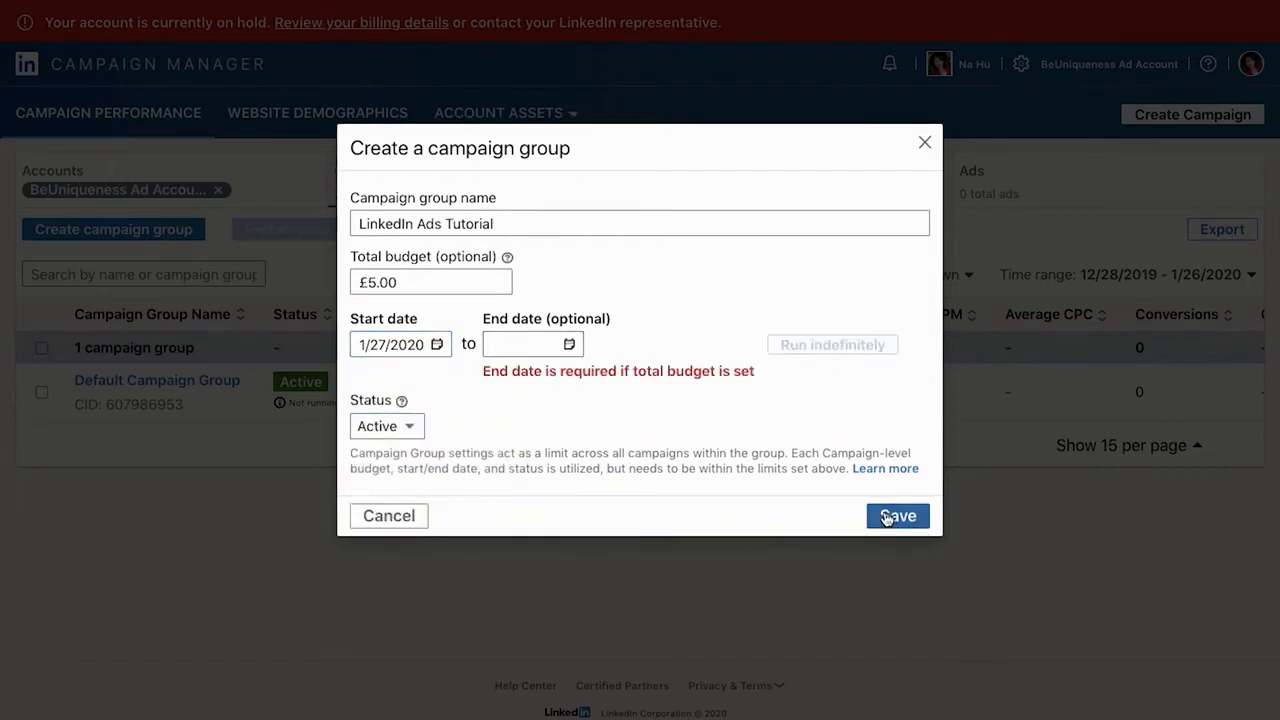
pyautogui.click(414, 283)
pyautogui.press('BackSpace')
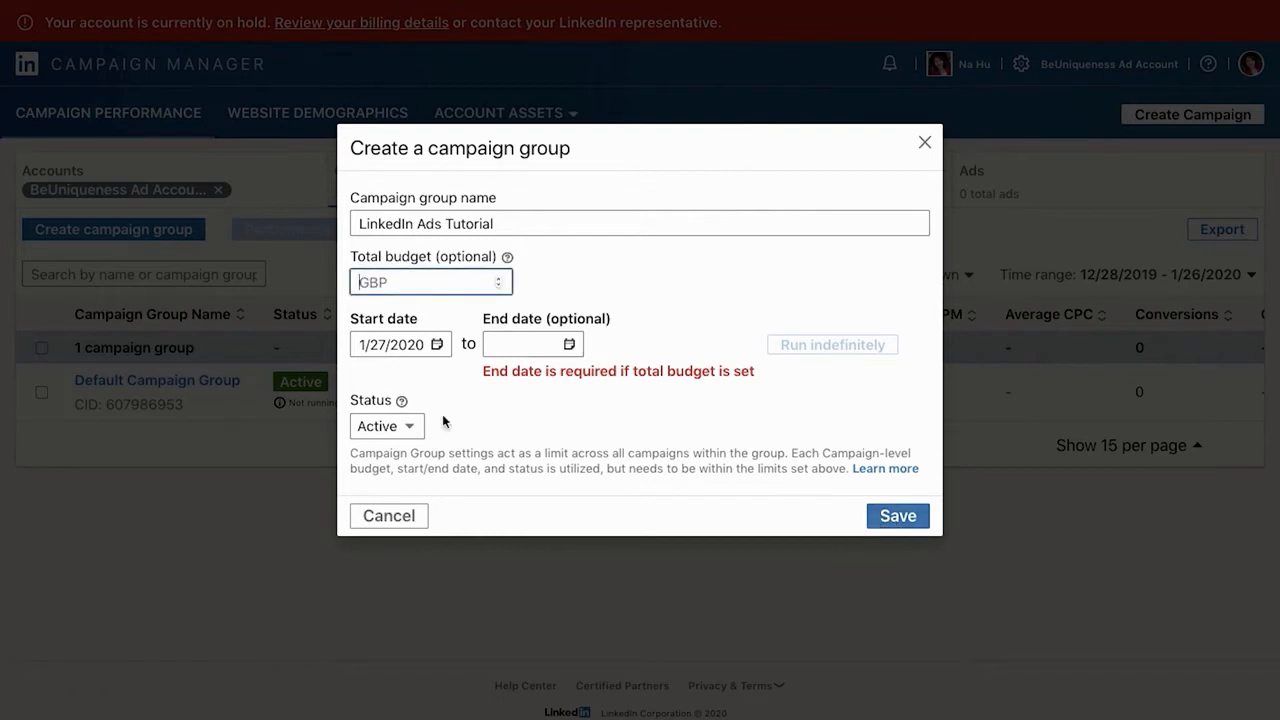
pyautogui.click(880, 510)
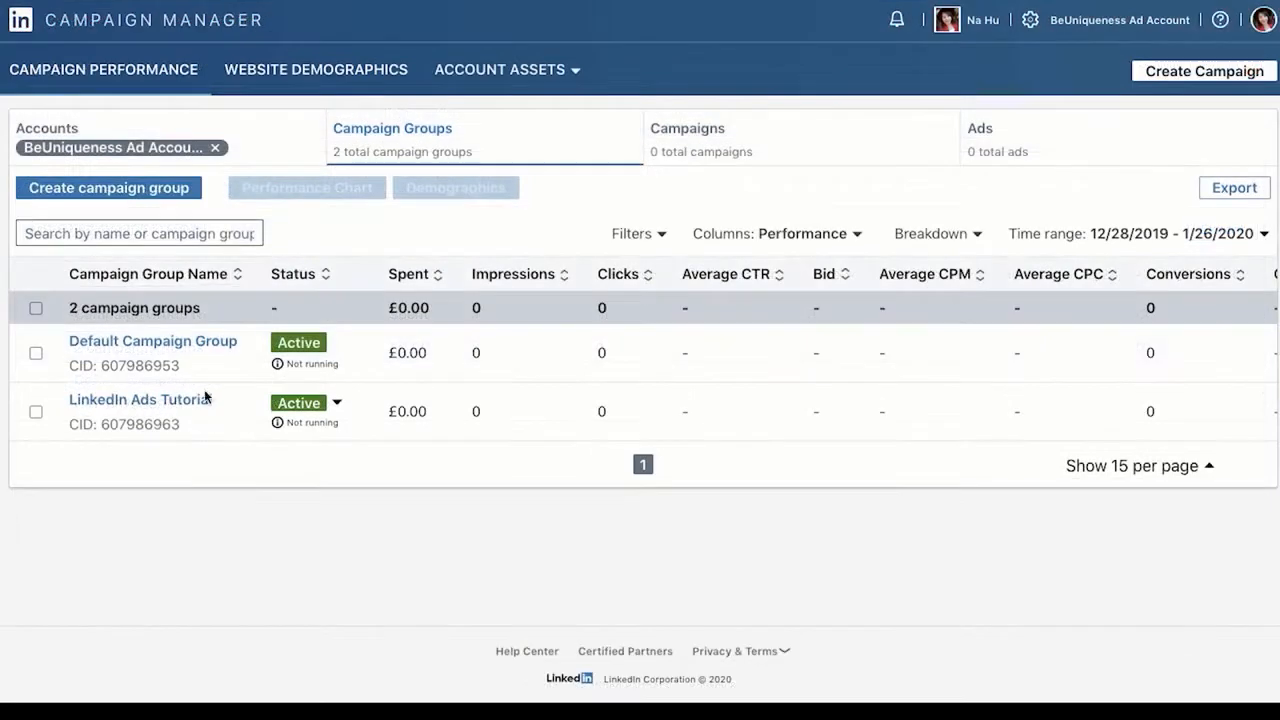
# Open the LinkedIn Ads Tutorial campaign group, start a new campaign in it and dismiss the welcome tip.
pyautogui.moveTo(187, 404)
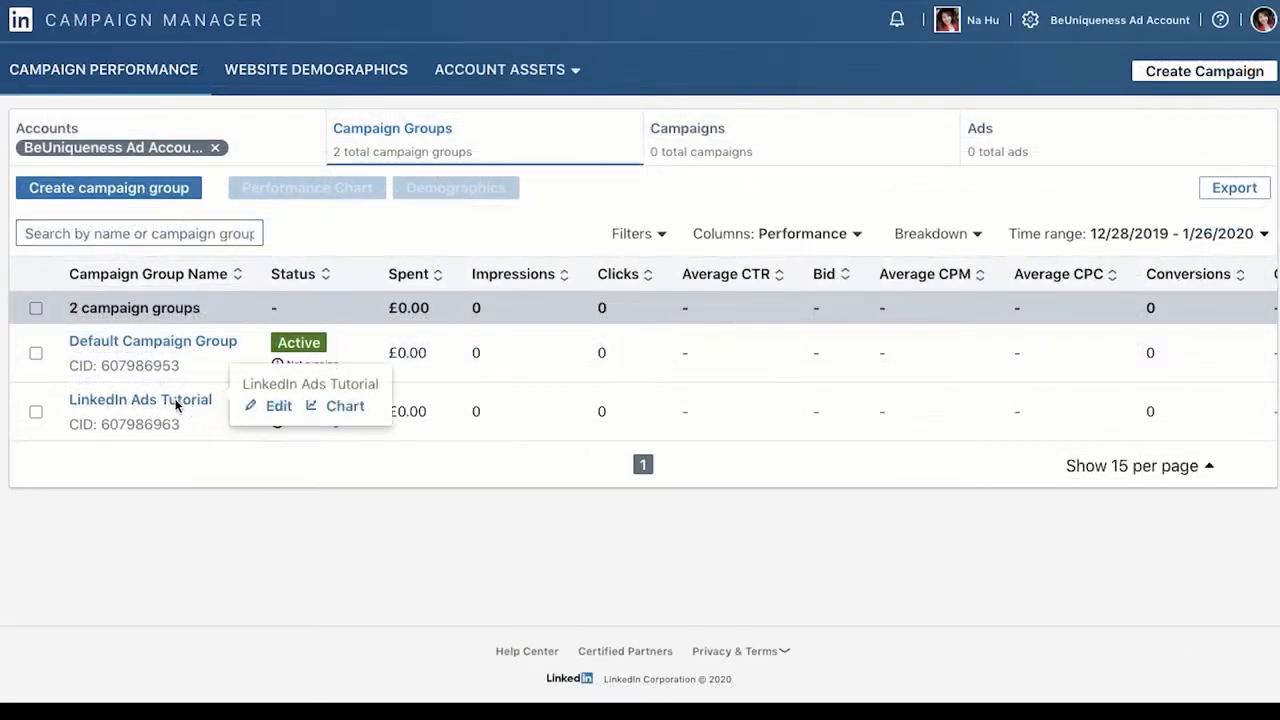
pyautogui.moveTo(136, 404)
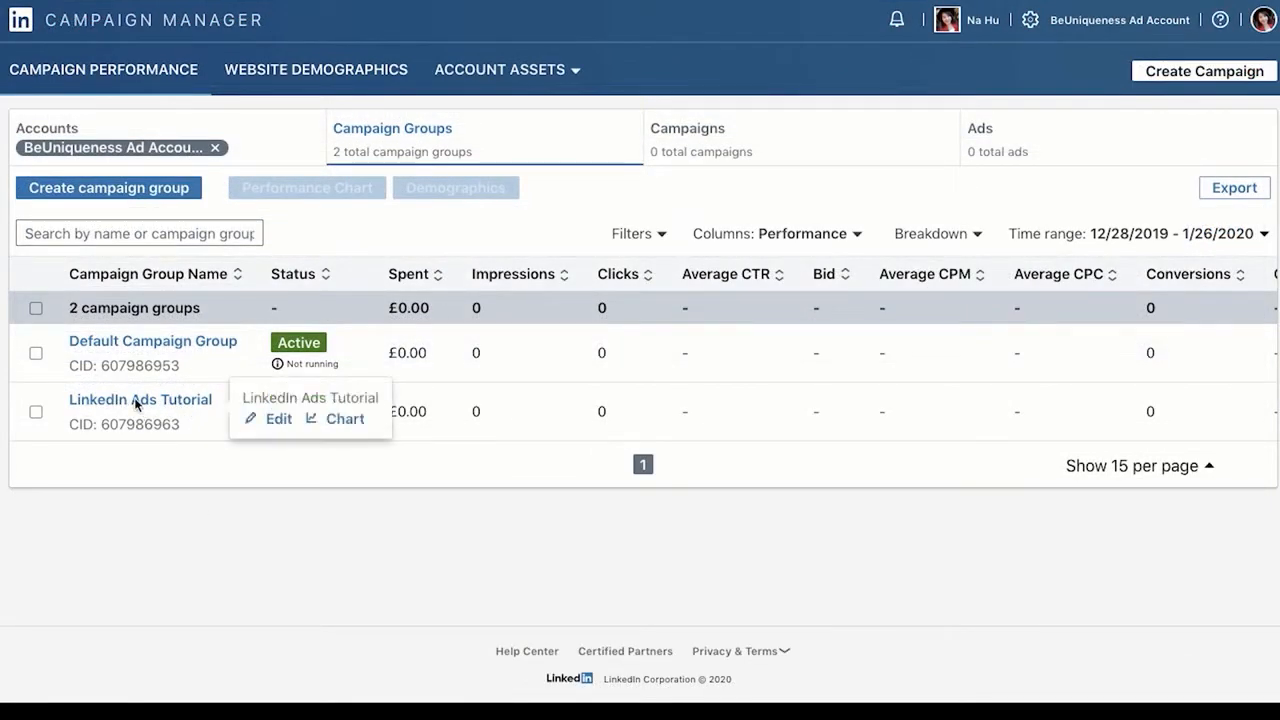
pyautogui.click(135, 400)
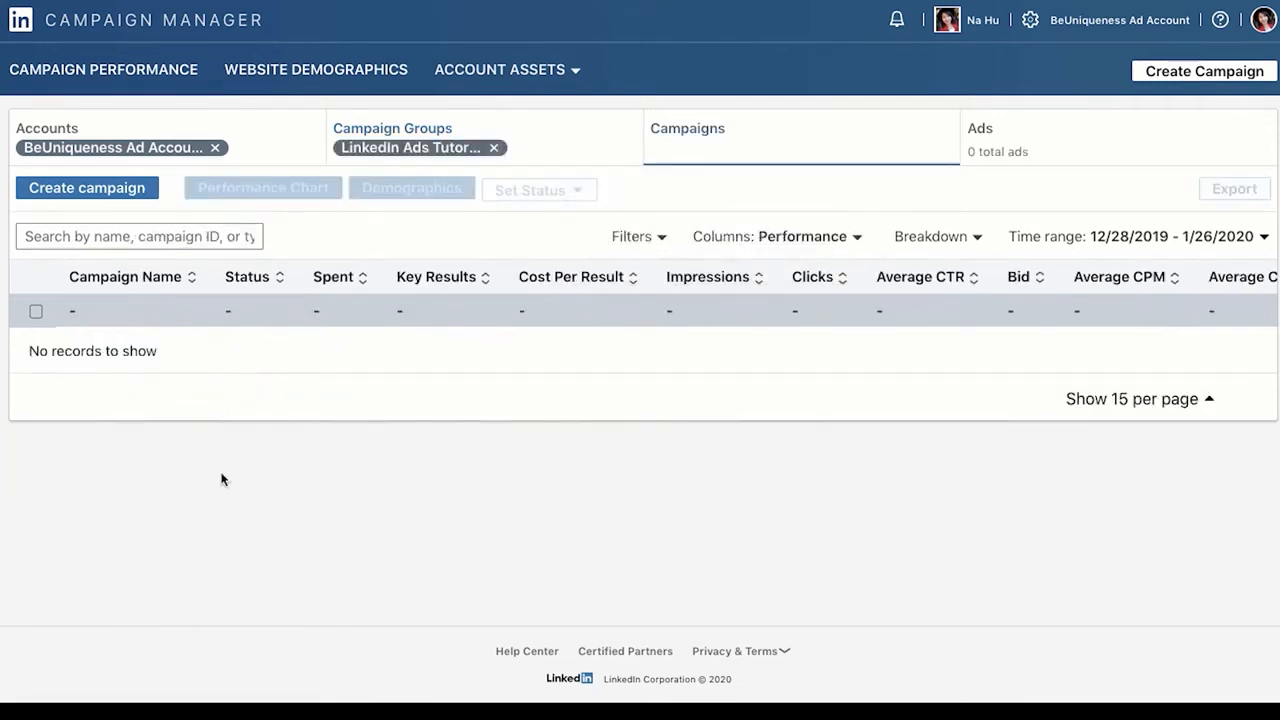
pyautogui.click(129, 193)
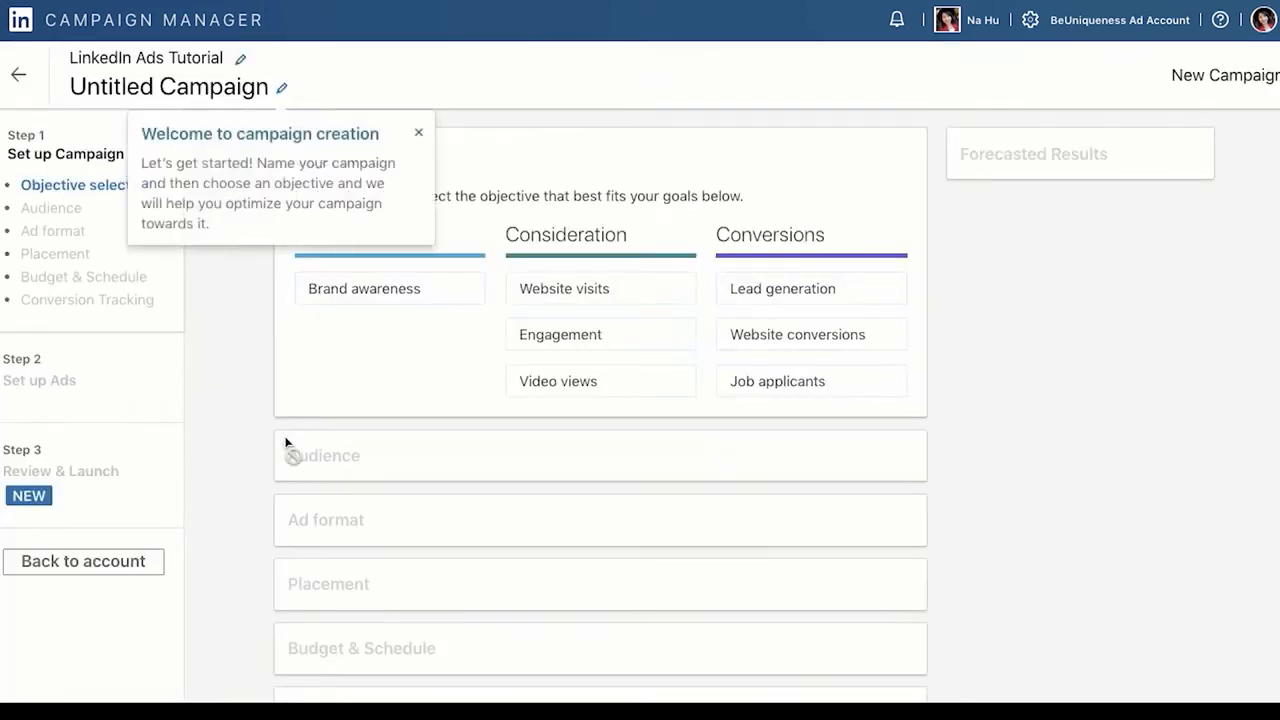
pyautogui.click(419, 133)
# Rename the untitled campaign as Website Traffic.
pyautogui.scroll(-3, 226, 321)
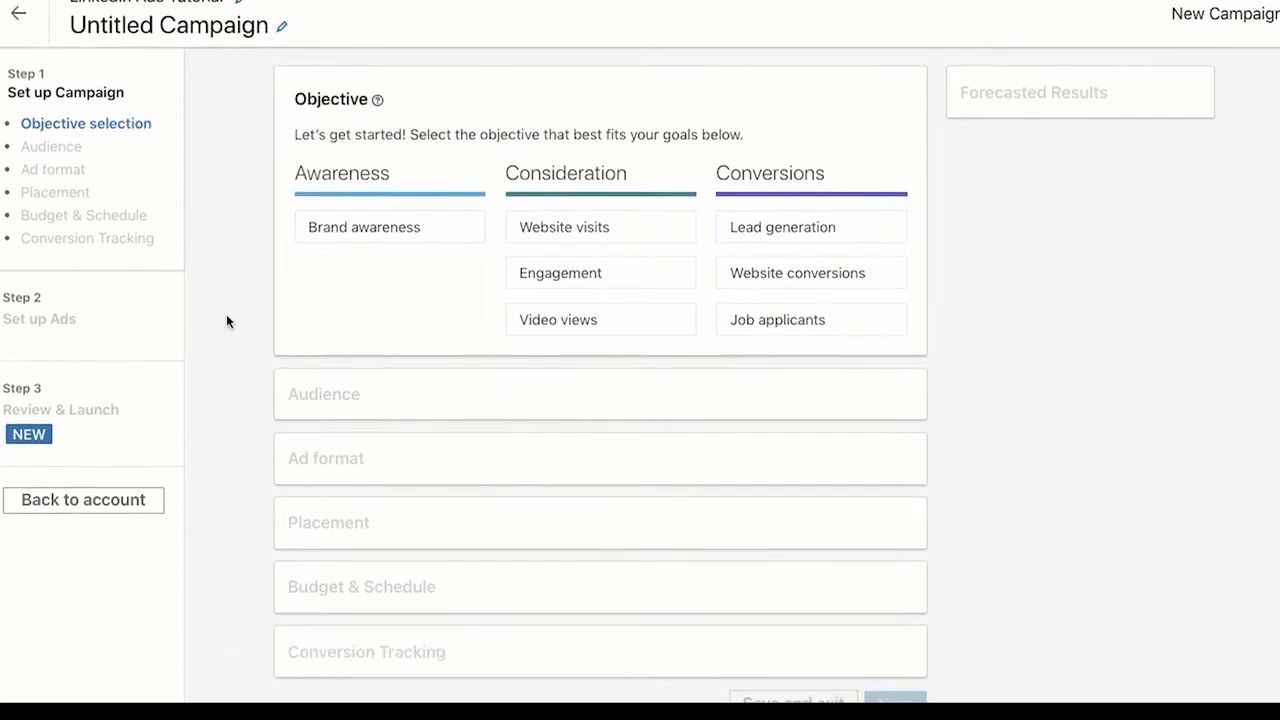
pyautogui.scroll(3, 226, 321)
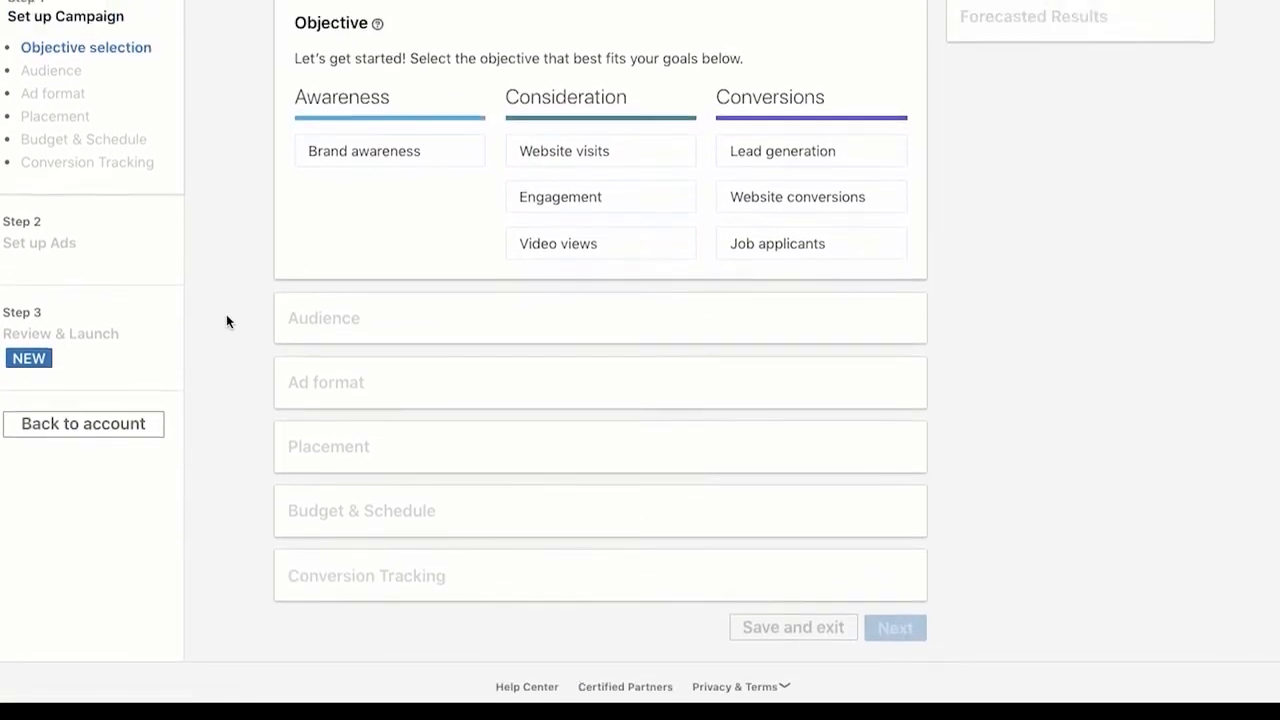
pyautogui.click(283, 70)
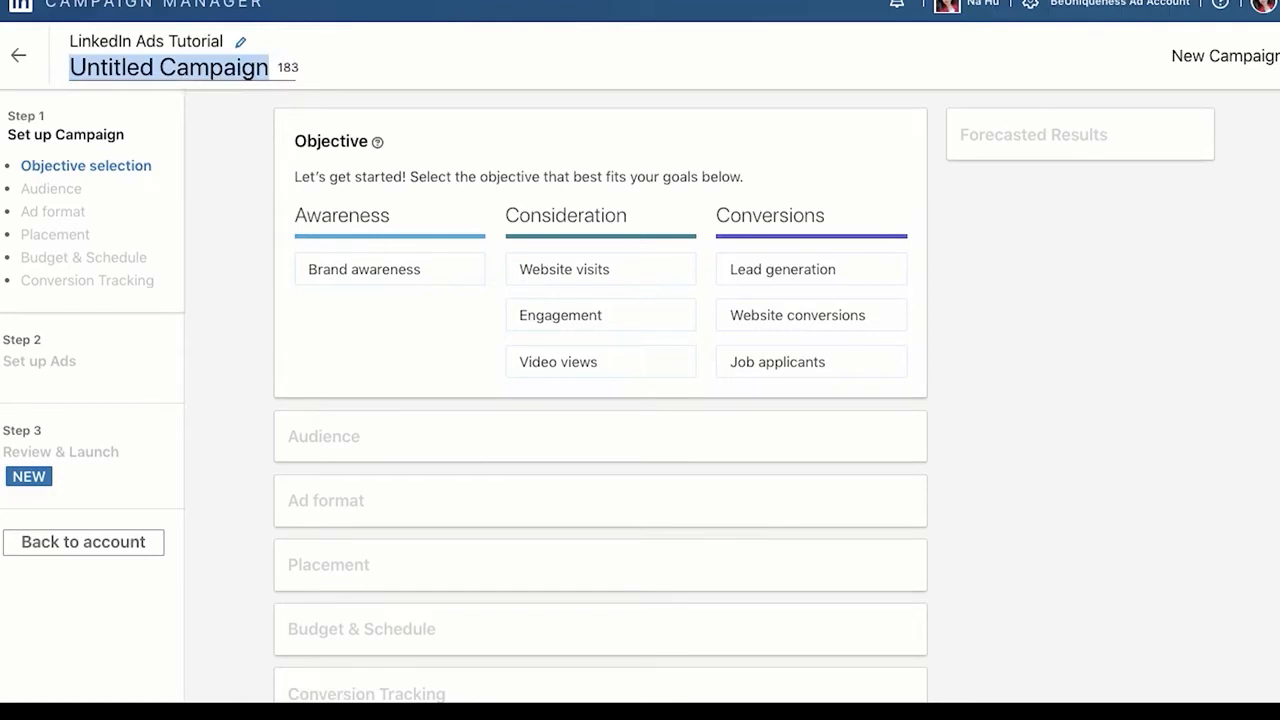
pyautogui.write('Website Traffic')
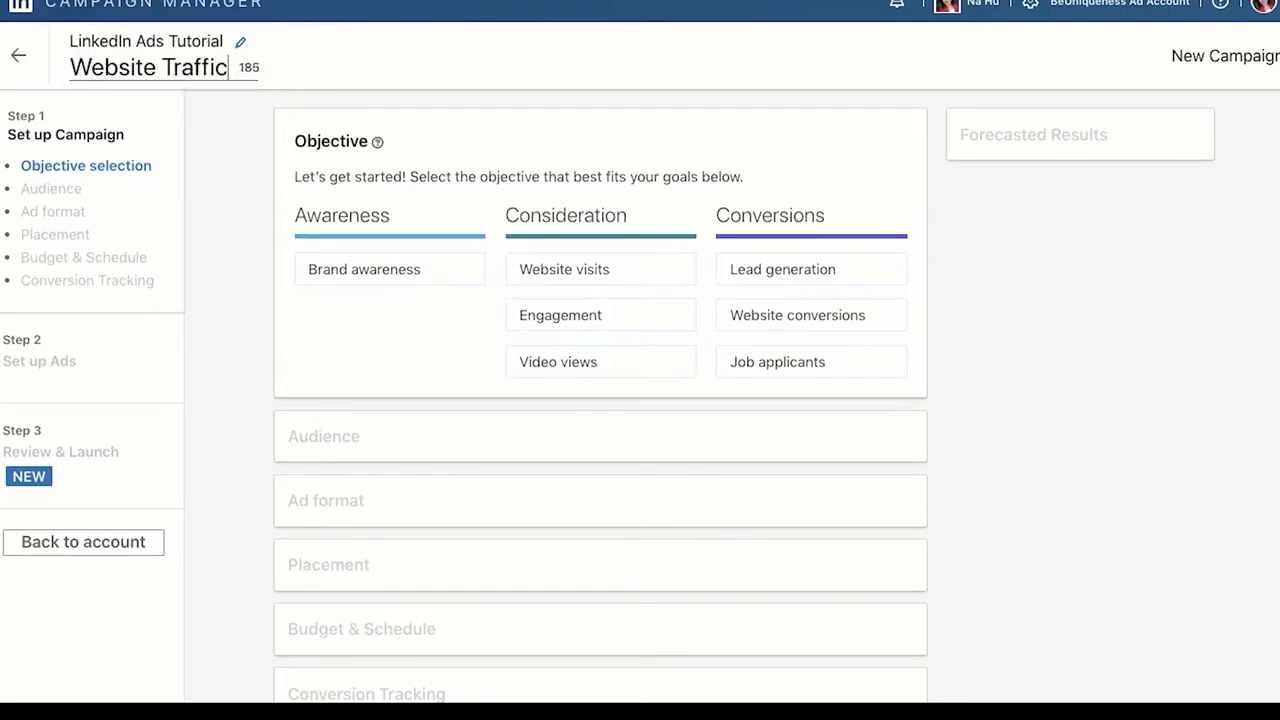
pyautogui.press('Return')
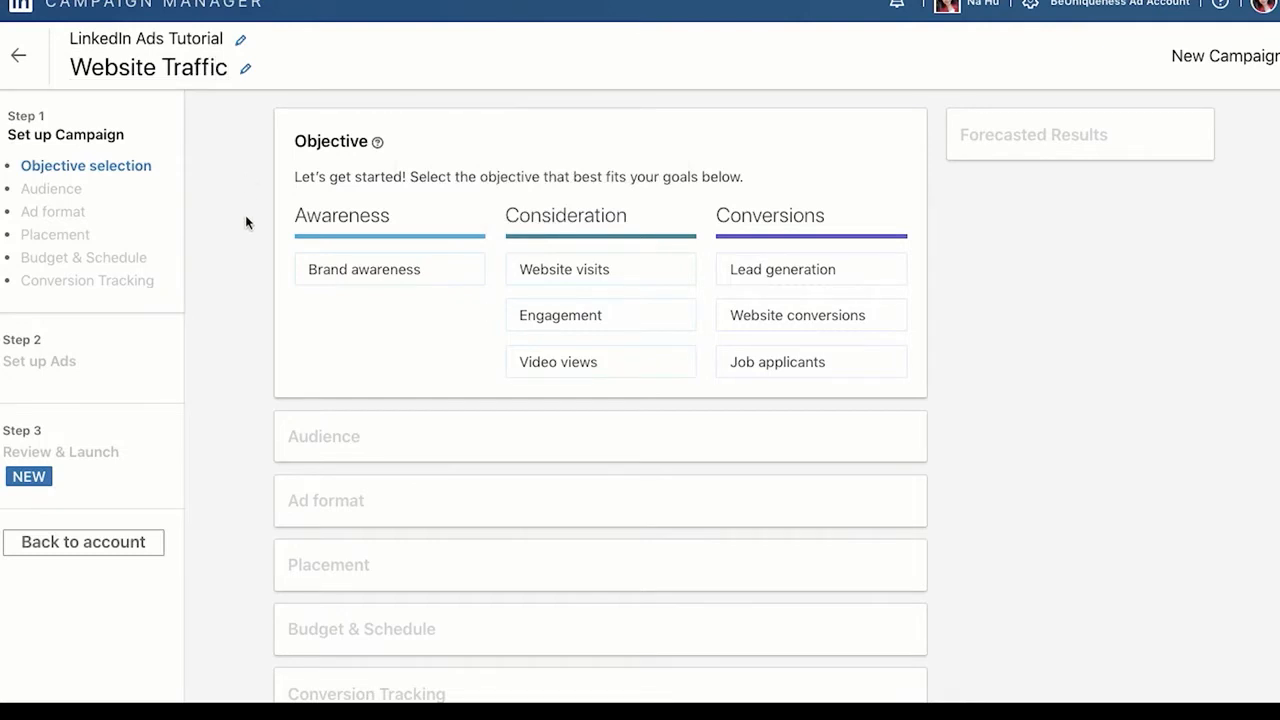
# Examine the descriptions of the available campaign objectives under Awareness, Consideration and Conversions.
pyautogui.scroll(-1, 246, 220)
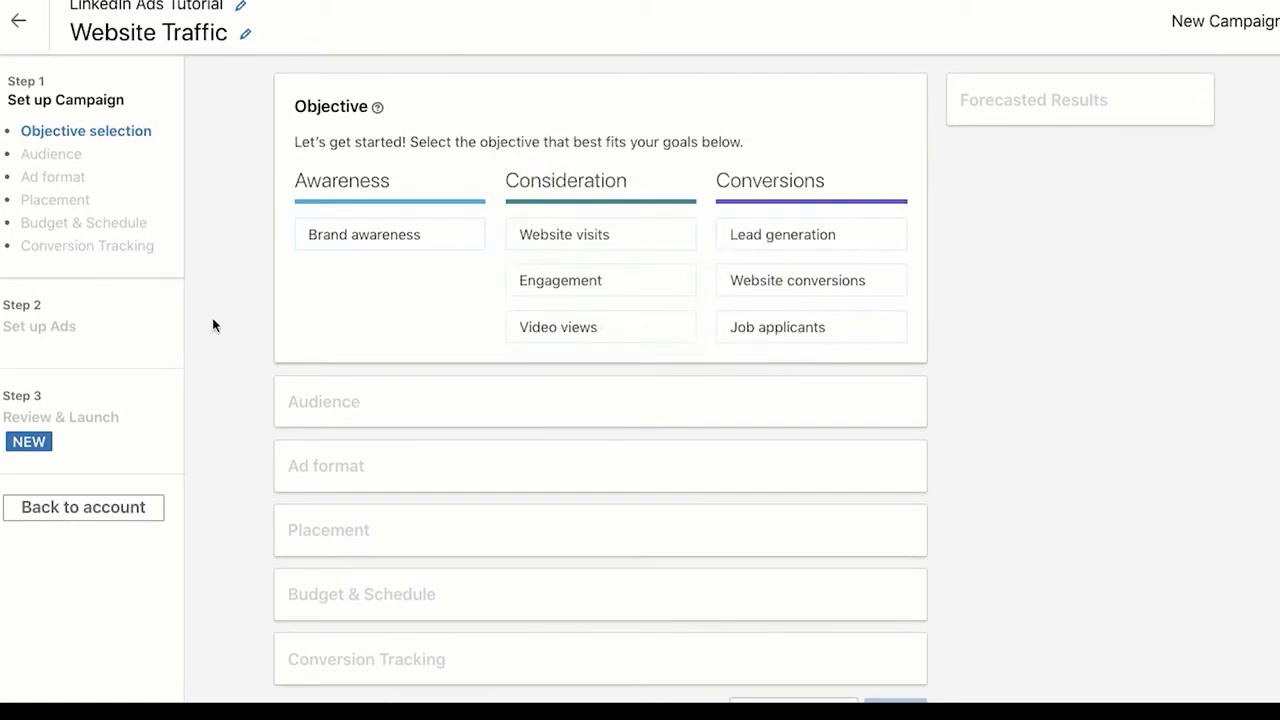
pyautogui.moveTo(346, 238)
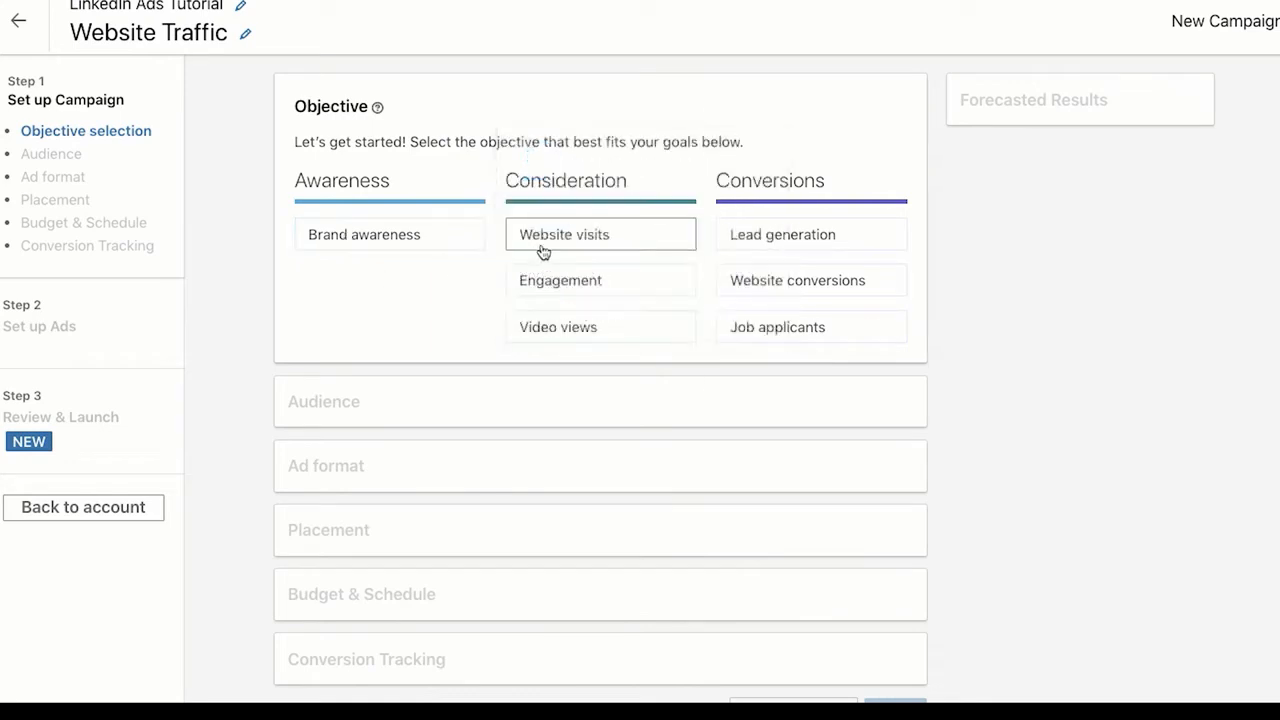
pyautogui.moveTo(553, 283)
pyautogui.moveTo(560, 325)
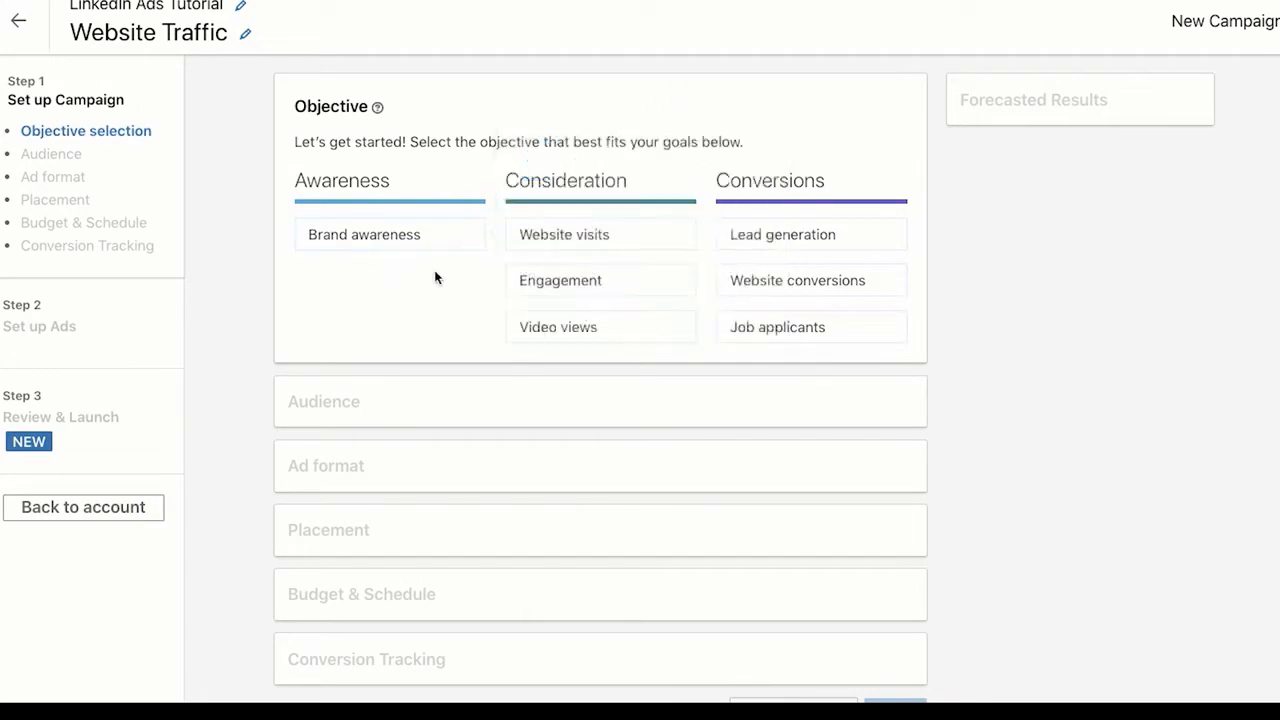
pyautogui.moveTo(657, 247)
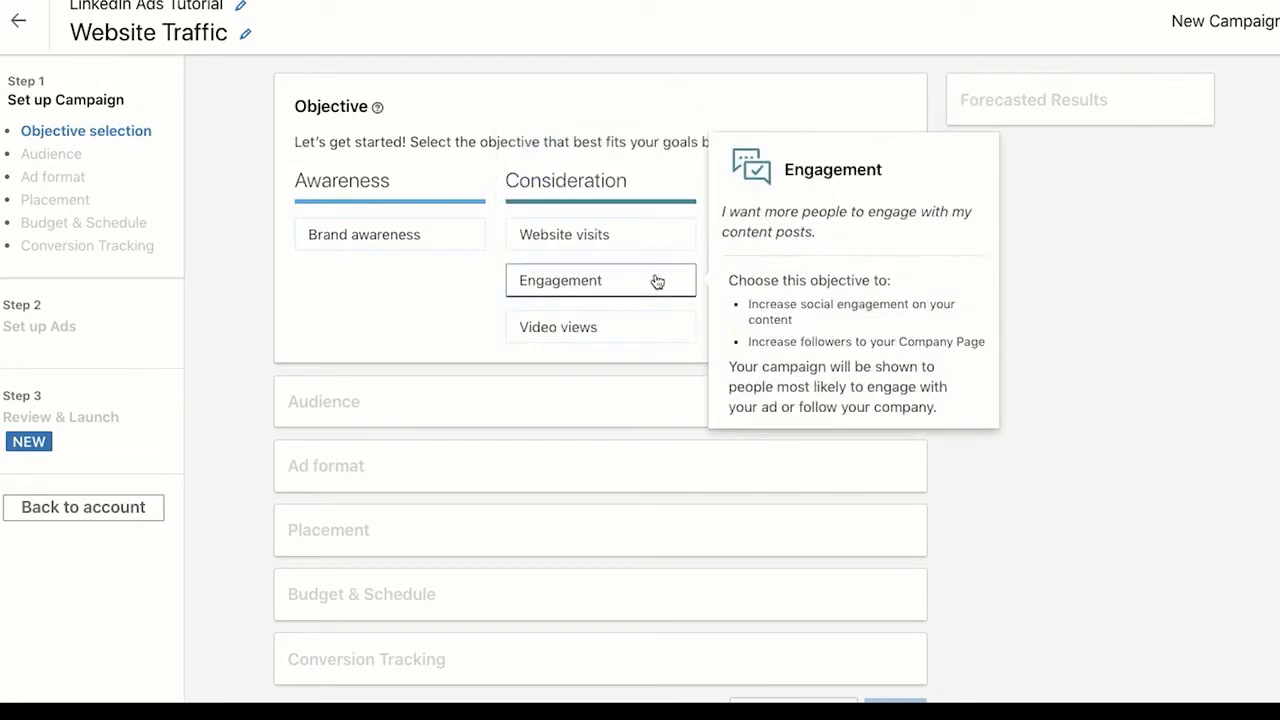
pyautogui.moveTo(652, 331)
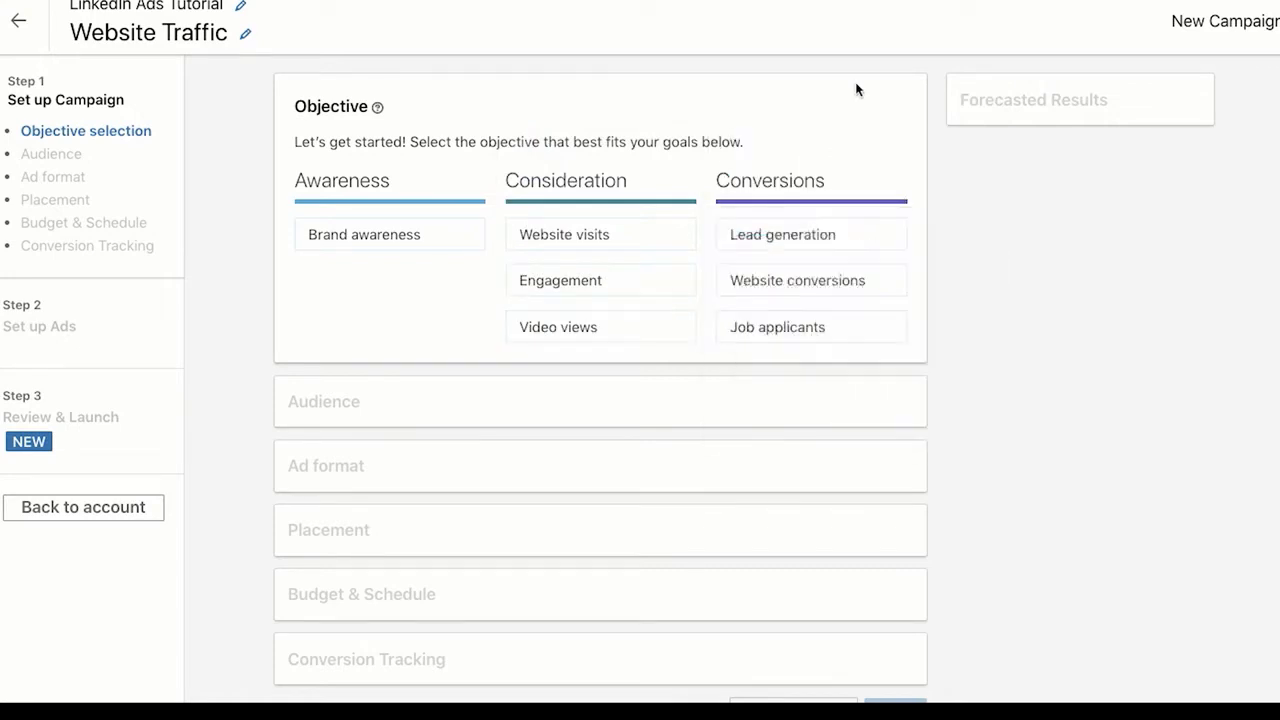
pyautogui.scroll(-1, 890, 130)
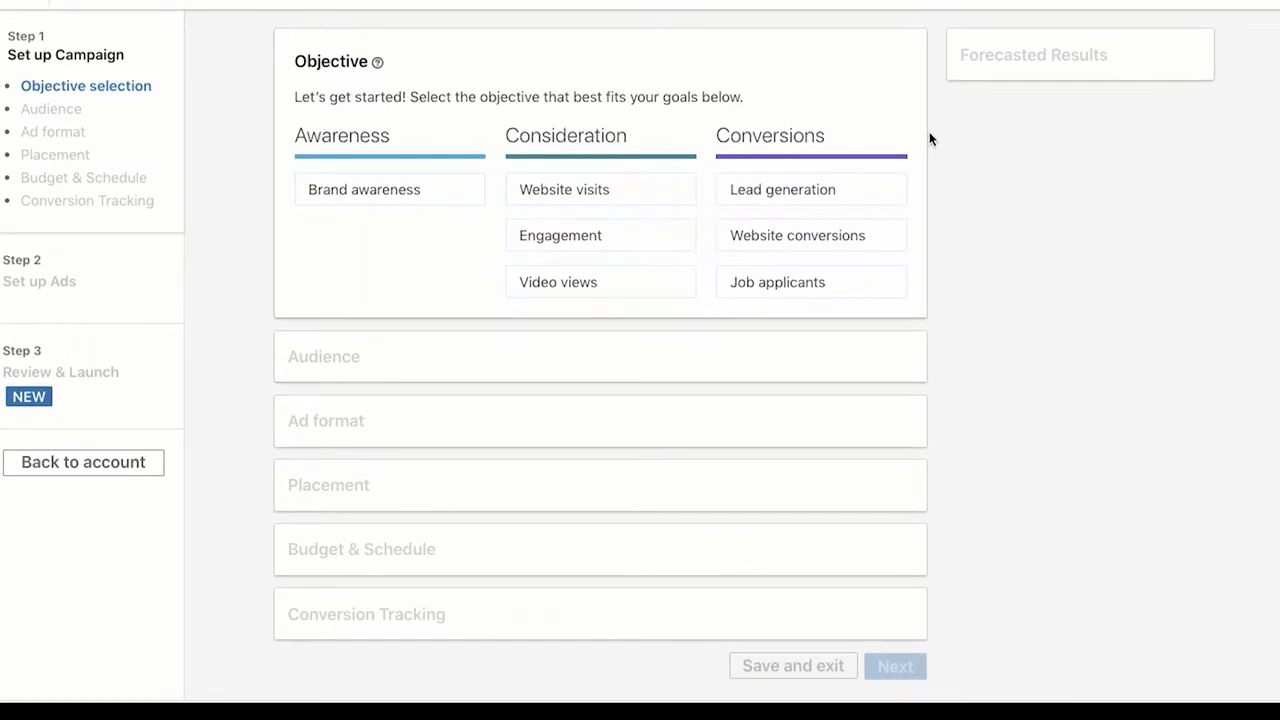
pyautogui.scroll(-1, 930, 139)
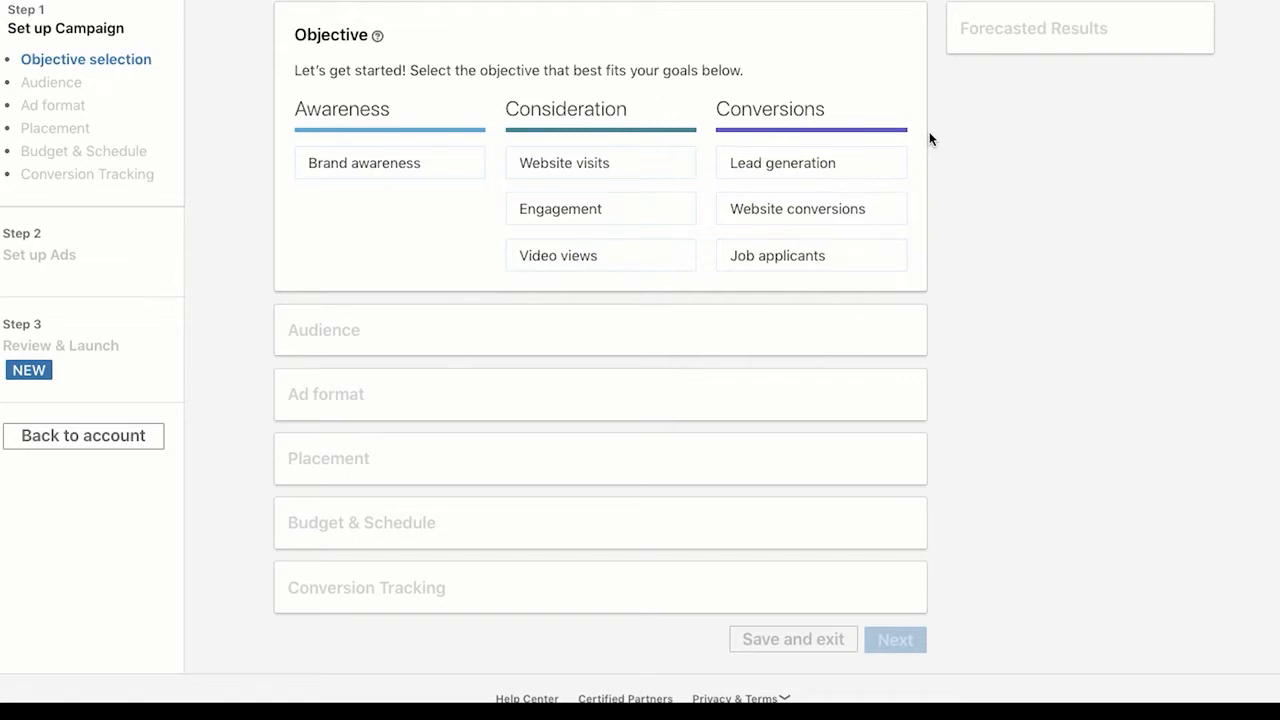
pyautogui.moveTo(858, 167)
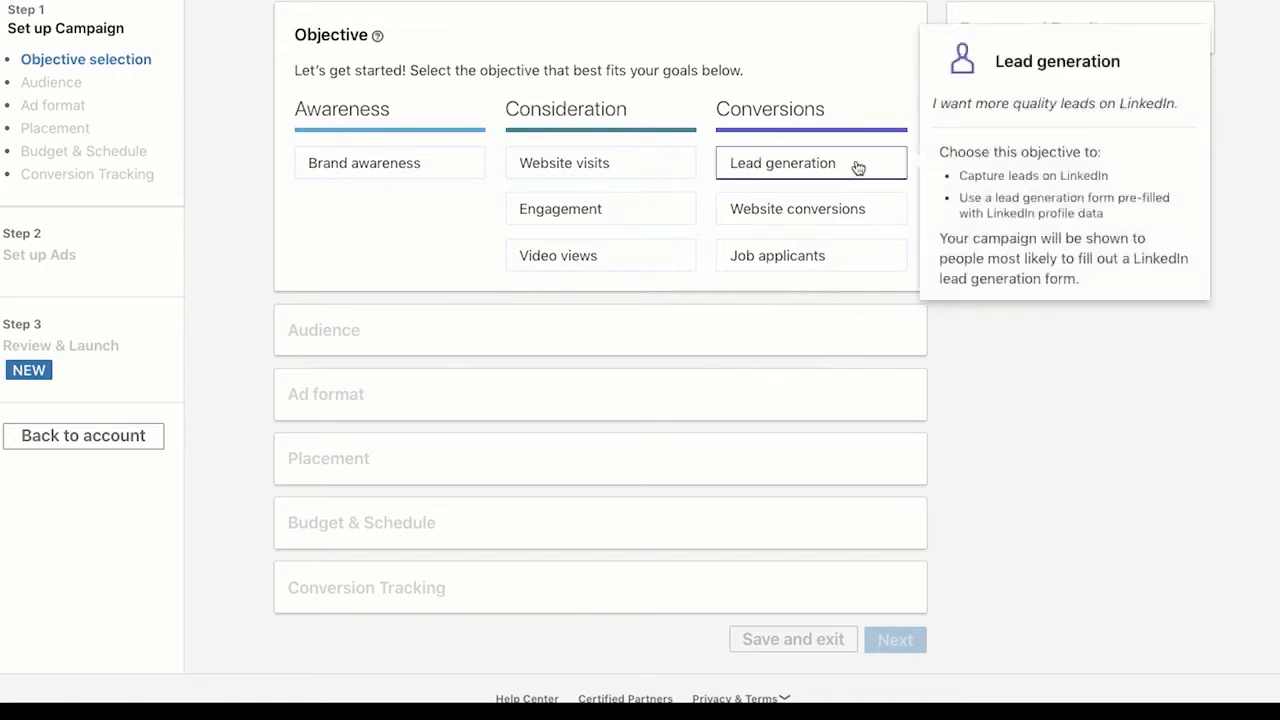
pyautogui.moveTo(857, 207)
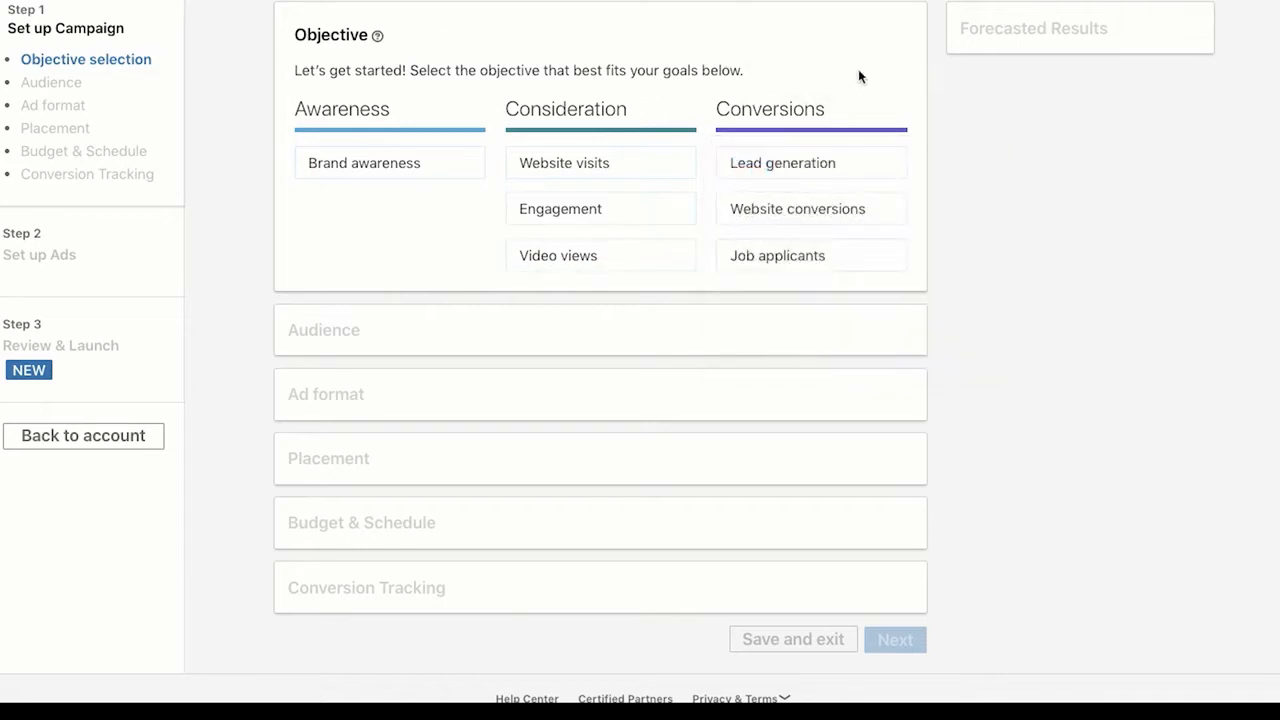
pyautogui.doubleClick(800, 110)
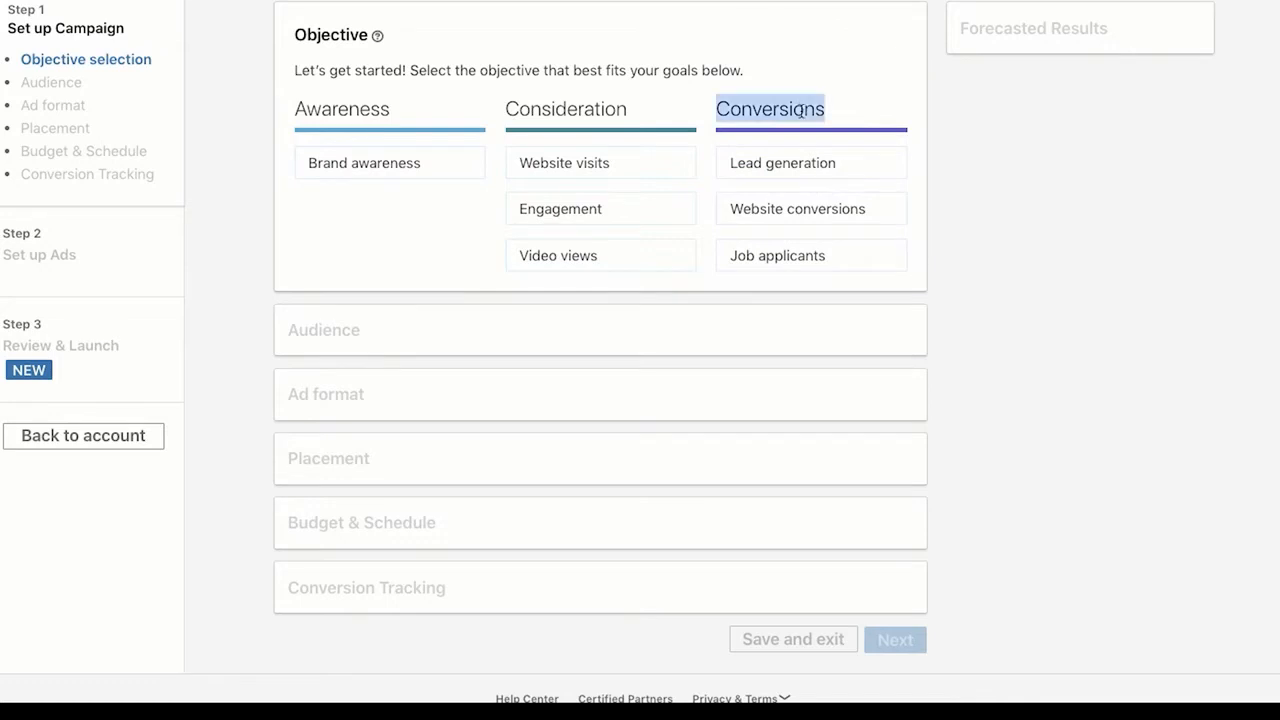
pyautogui.click(881, 106)
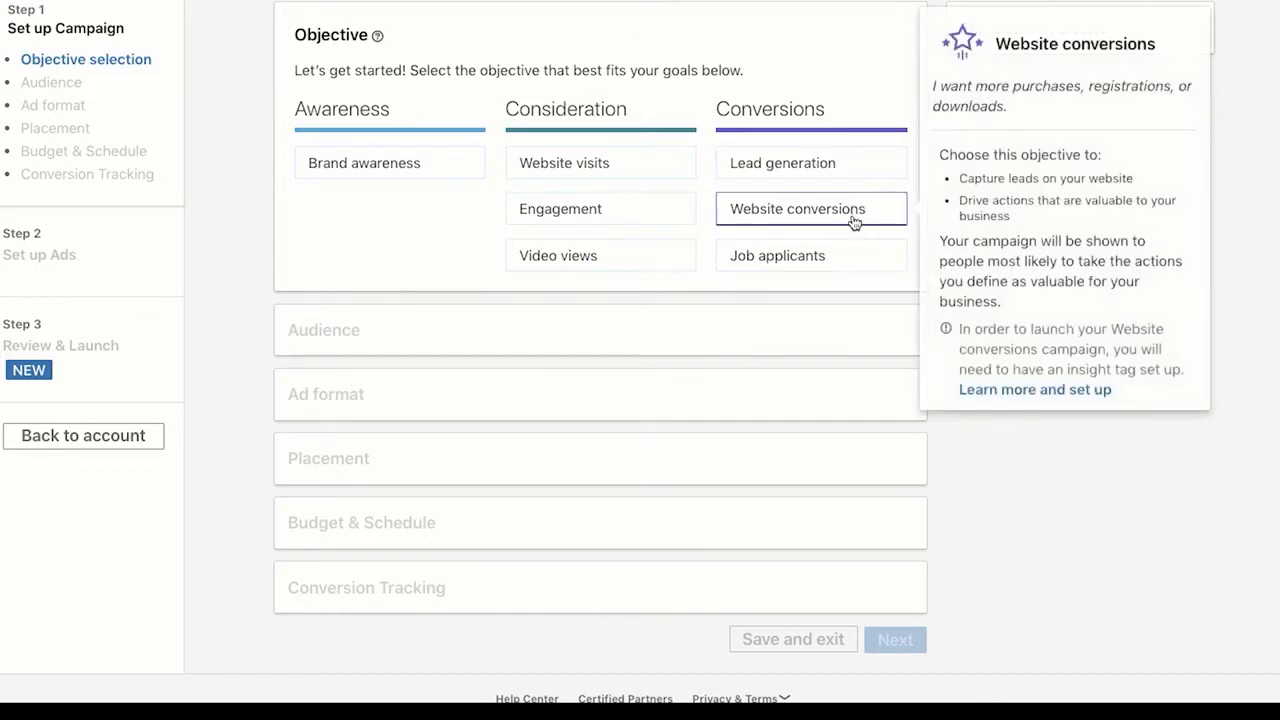
pyautogui.moveTo(846, 257)
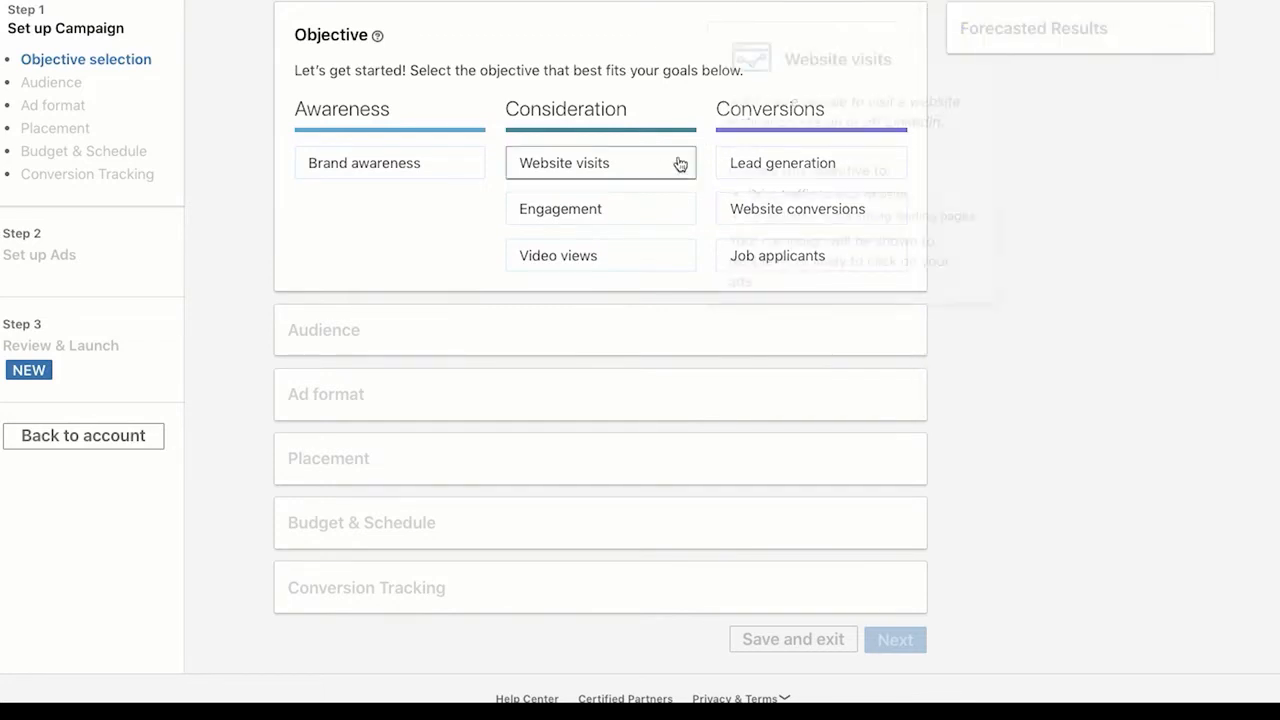
# Choose Website visits as the campaign's objective and bring the audience settings into view.
pyautogui.click(665, 168)
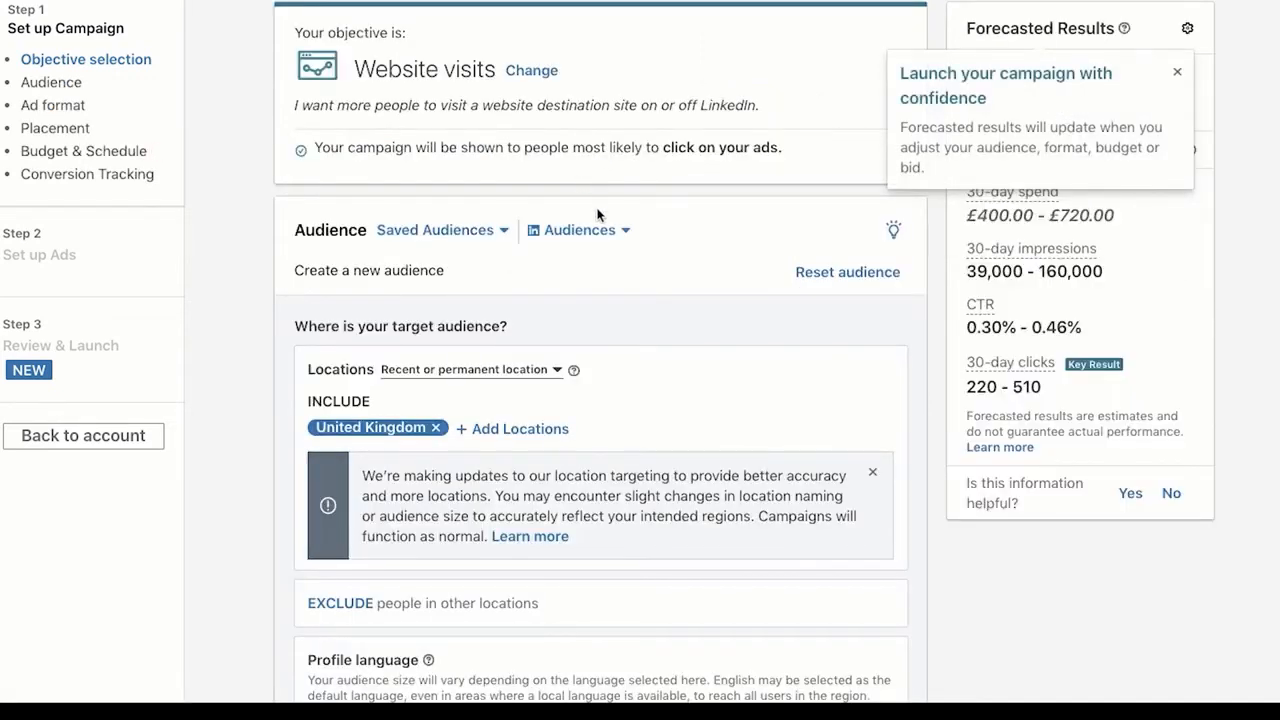
pyautogui.scroll(-2, 682, 192)
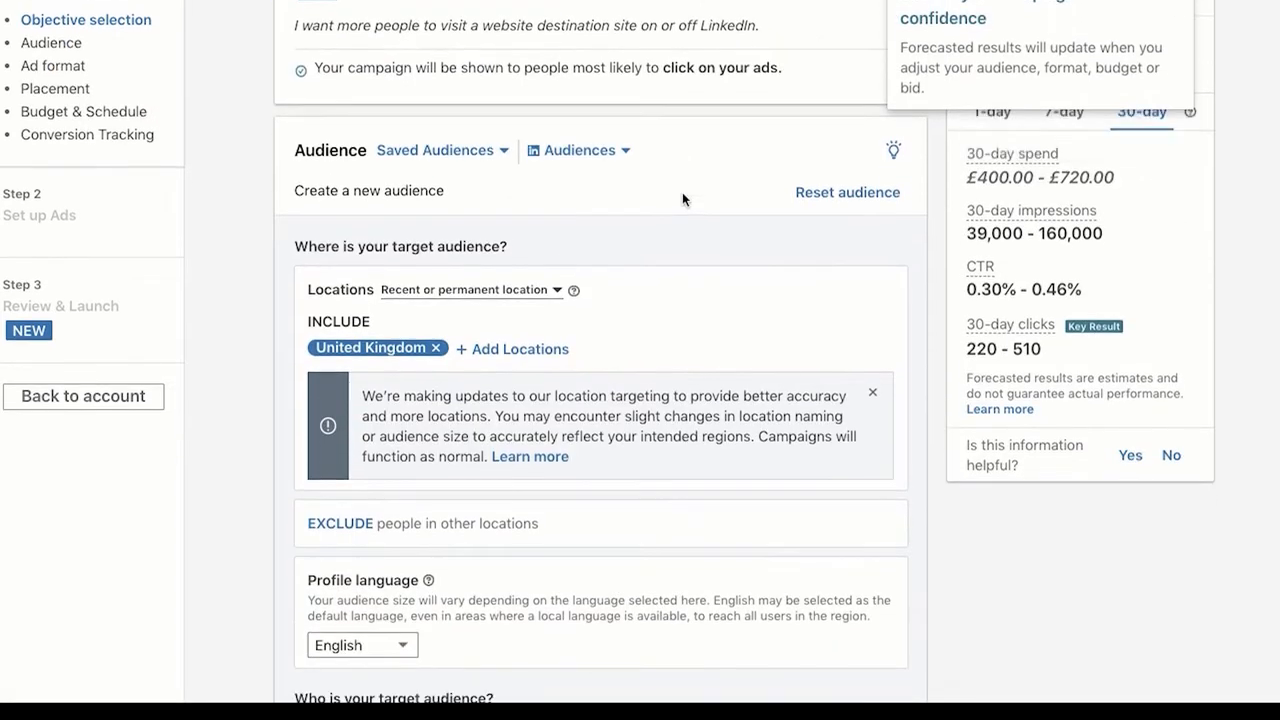
# Load the saved Awareness Audience as the campaign's target audience.
pyautogui.click(570, 162)
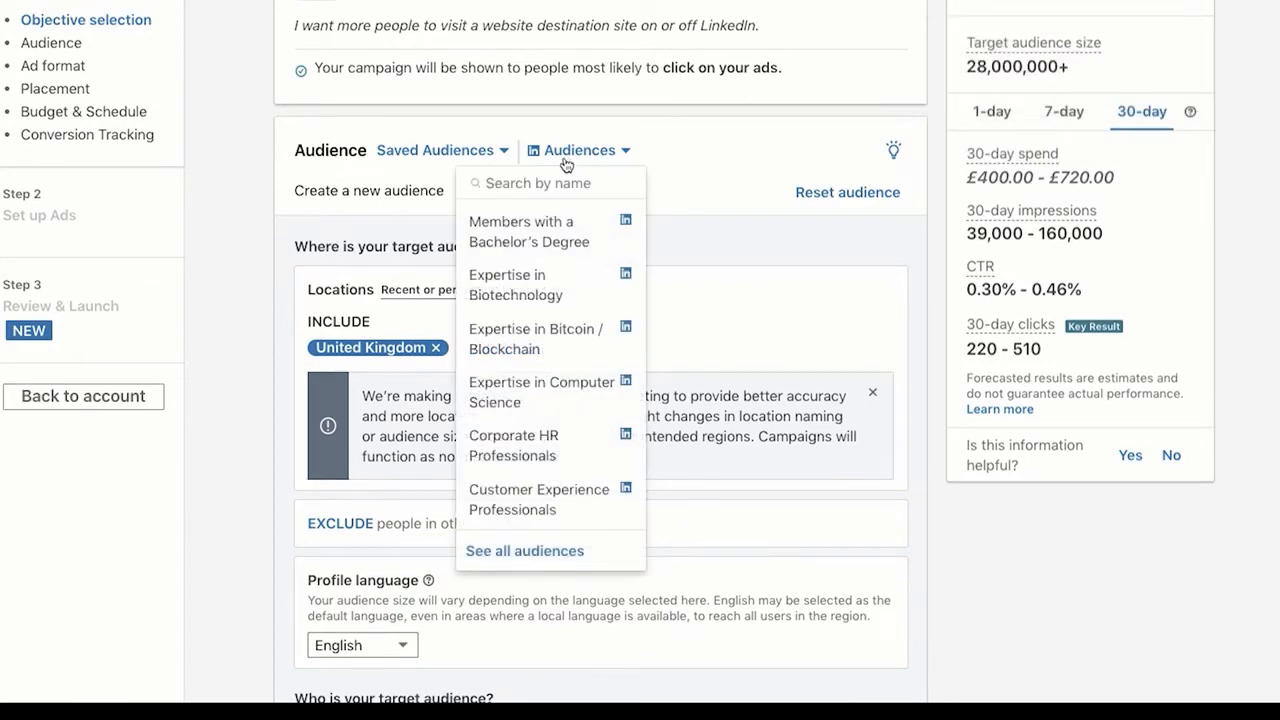
pyautogui.click(474, 160)
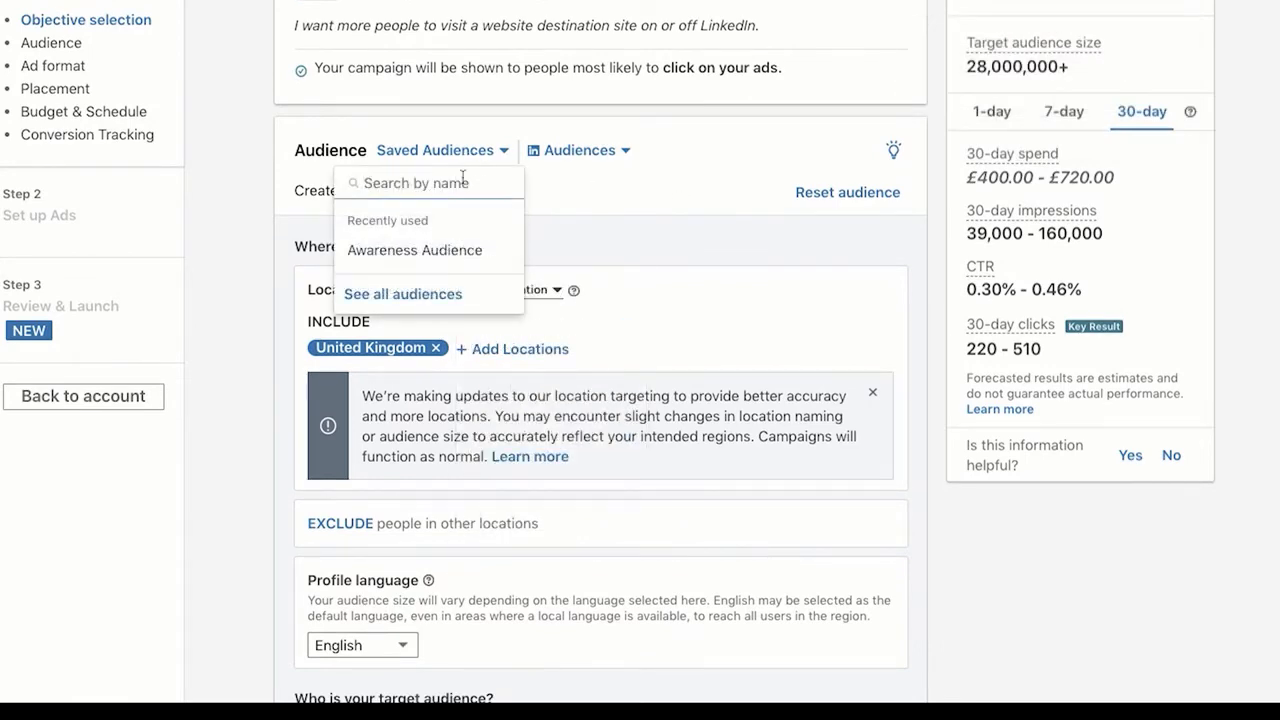
pyautogui.click(440, 254)
pyautogui.click(832, 347)
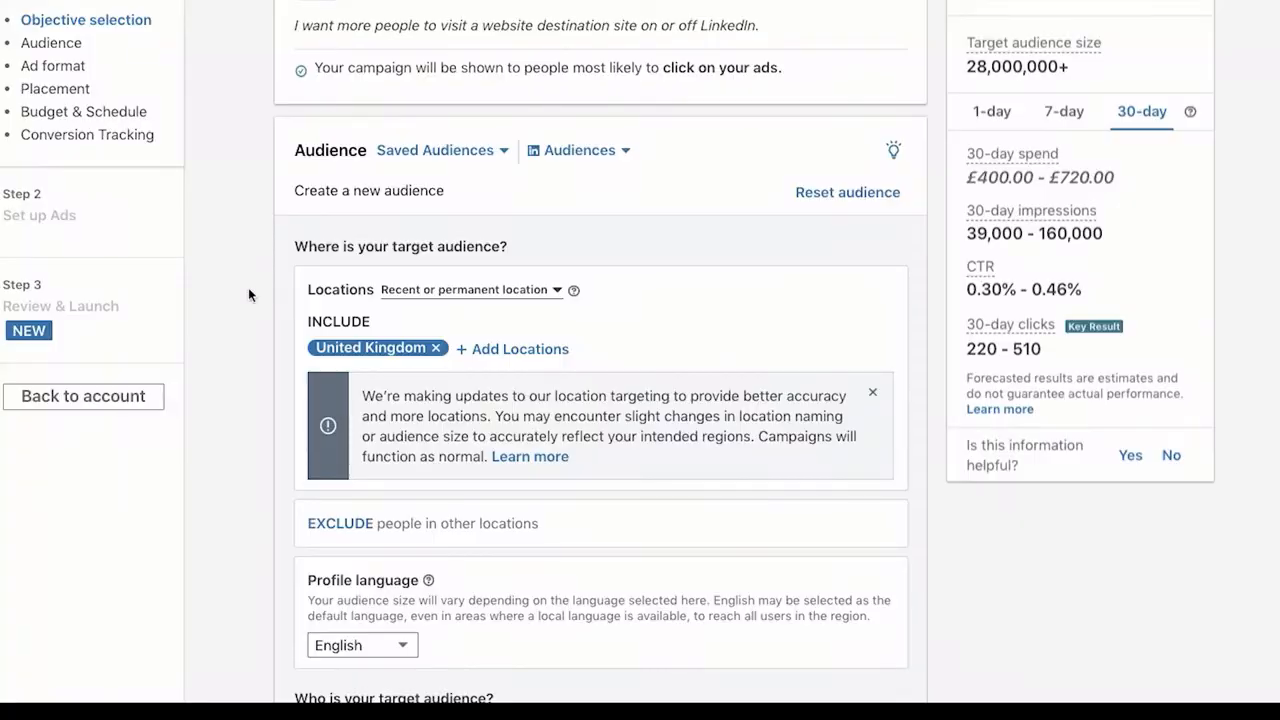
# Dismiss the new targeting functionality banner, its video tip and the notice about location targeting updates.
pyautogui.scroll(-1, 230, 370)
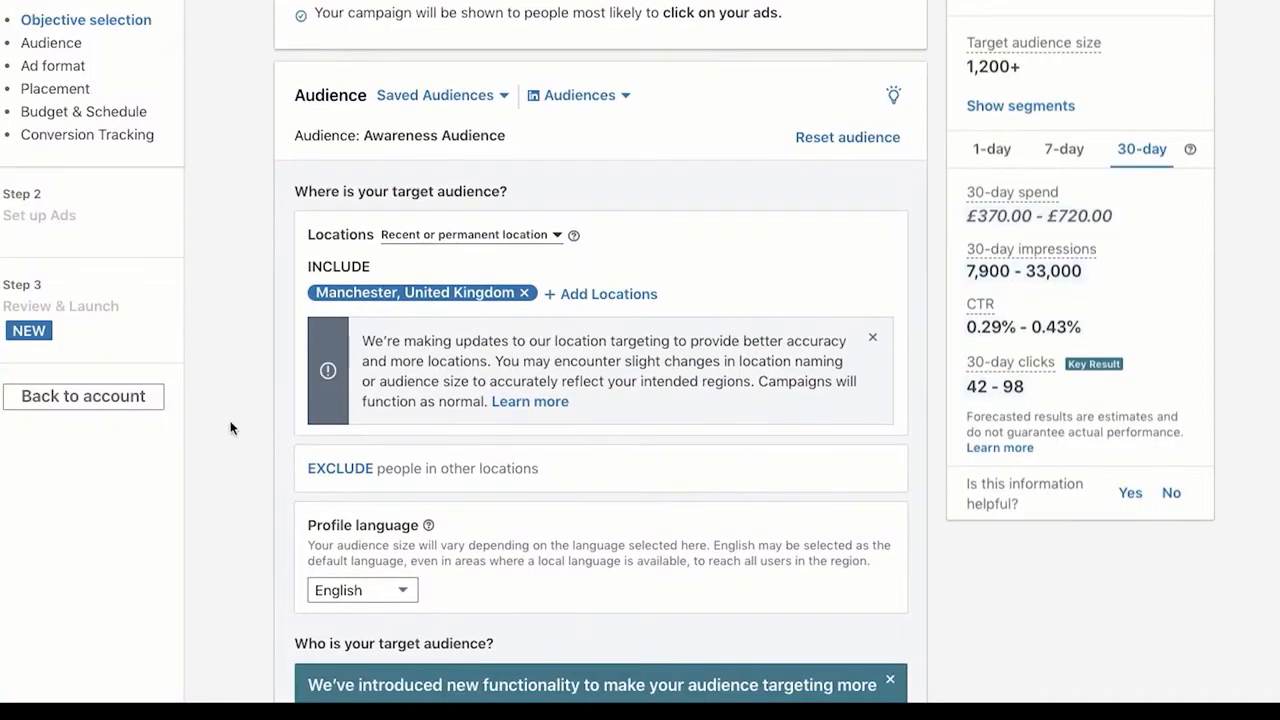
pyautogui.scroll(-3, 230, 428)
pyautogui.scroll(-2, 231, 429)
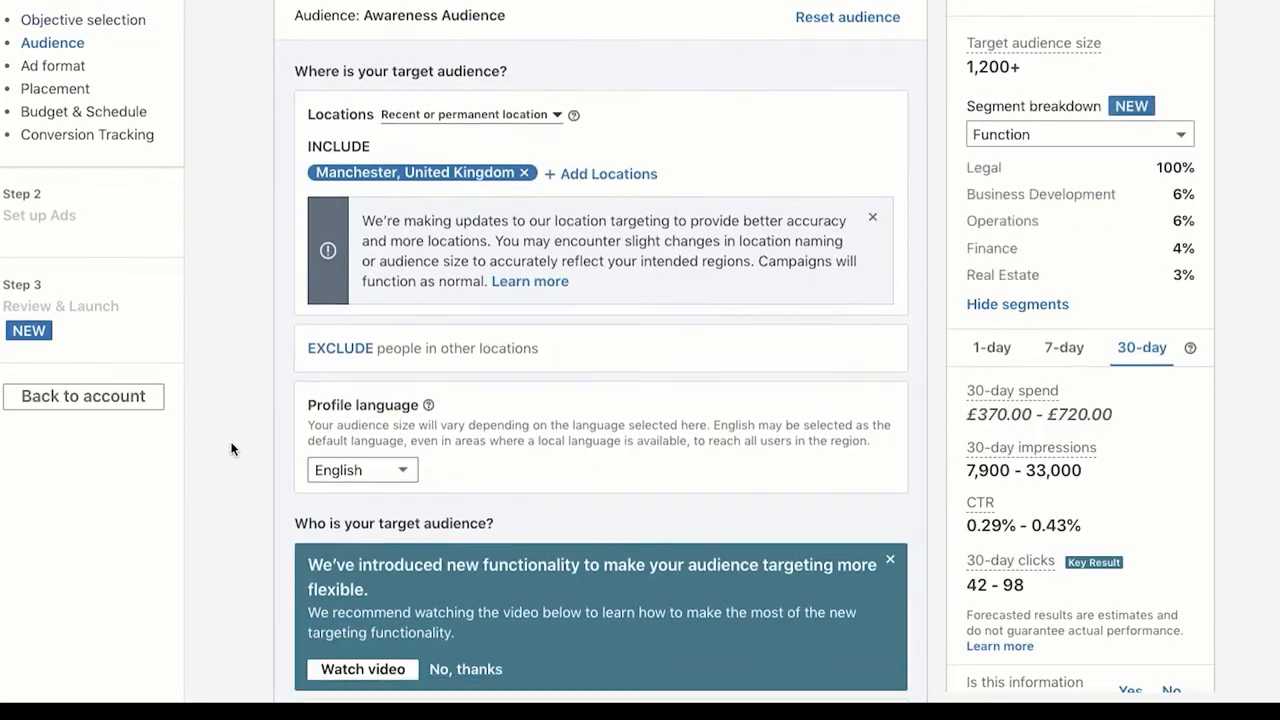
pyautogui.scroll(-3, 231, 449)
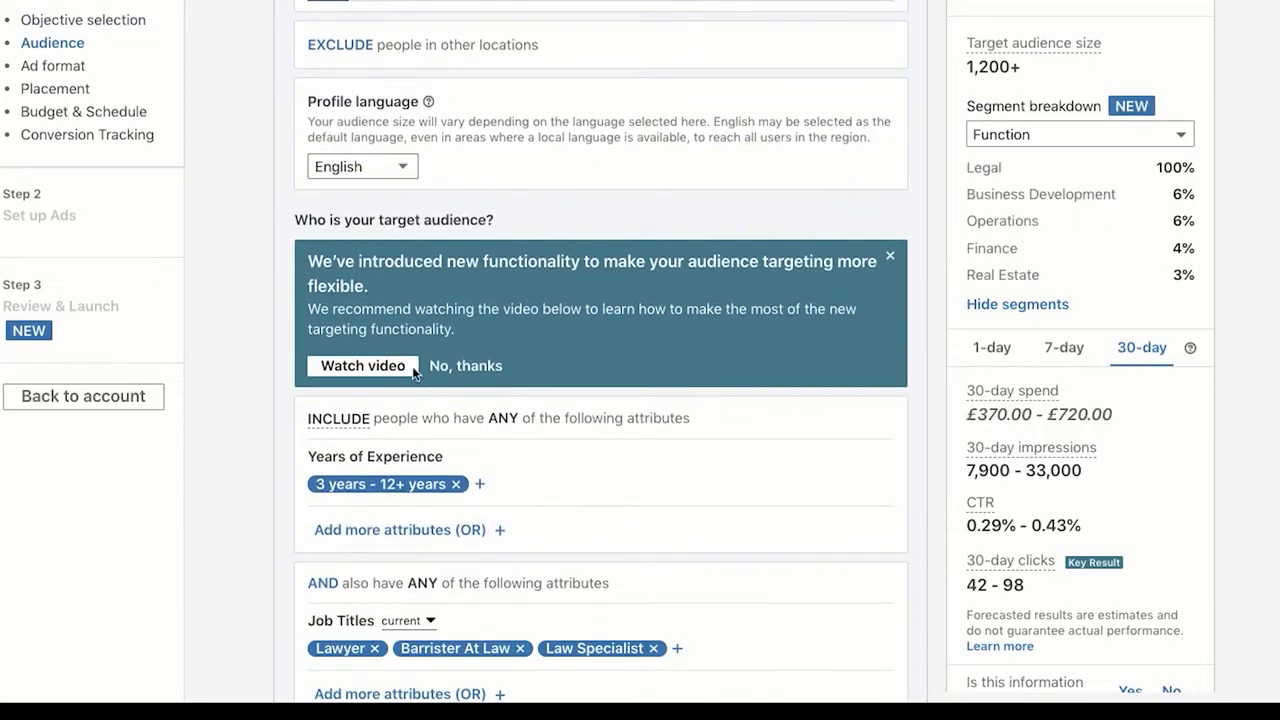
pyautogui.click(889, 256)
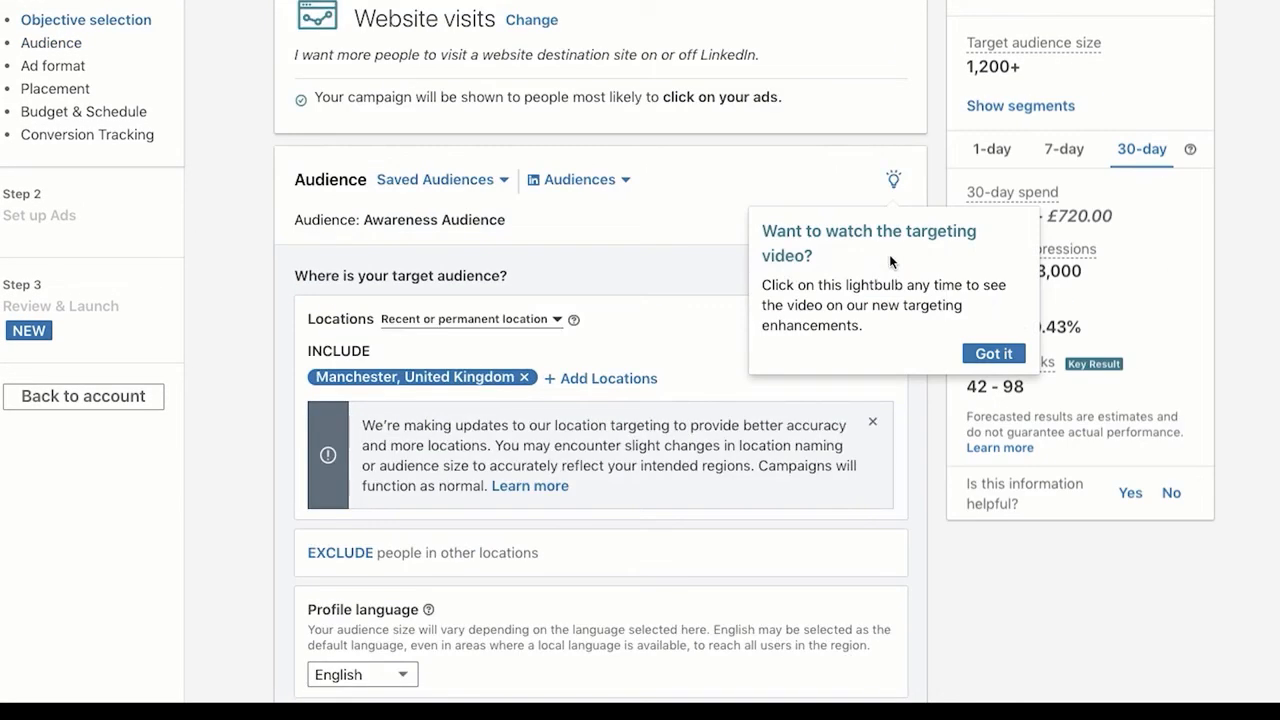
pyautogui.click(994, 353)
pyautogui.scroll(-2, 935, 277)
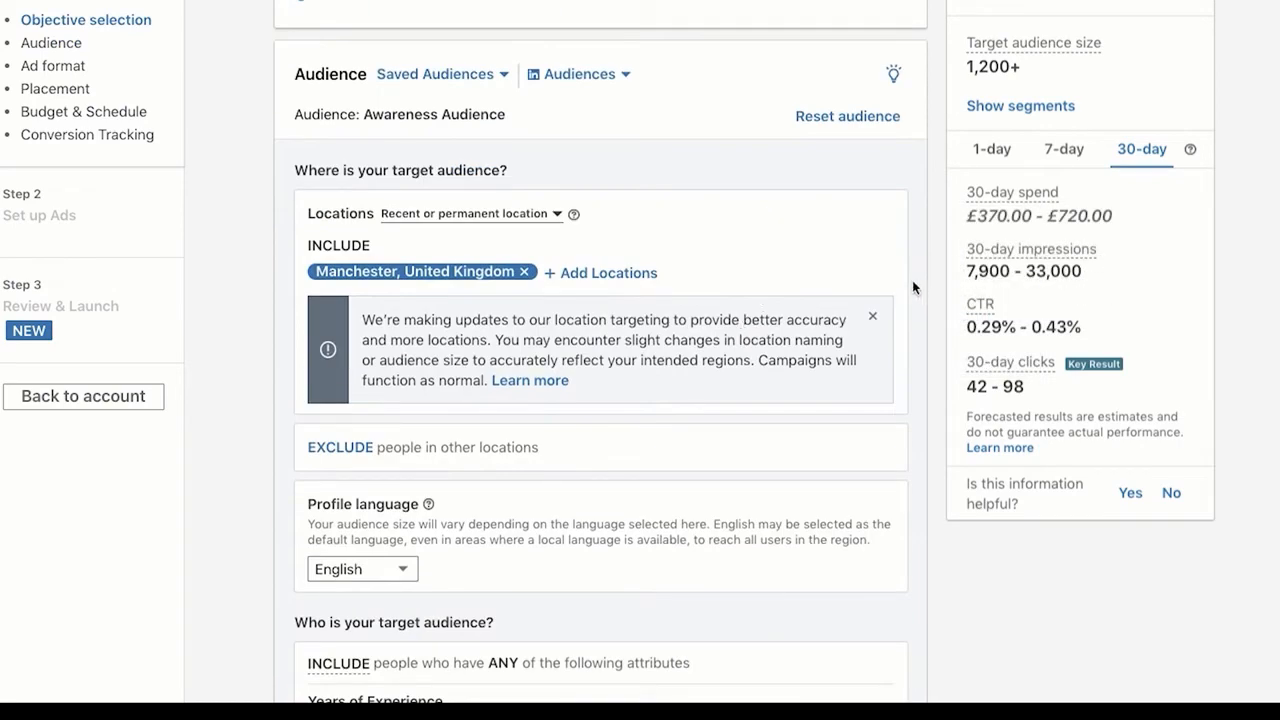
pyautogui.scroll(-1, 913, 287)
pyautogui.click(873, 283)
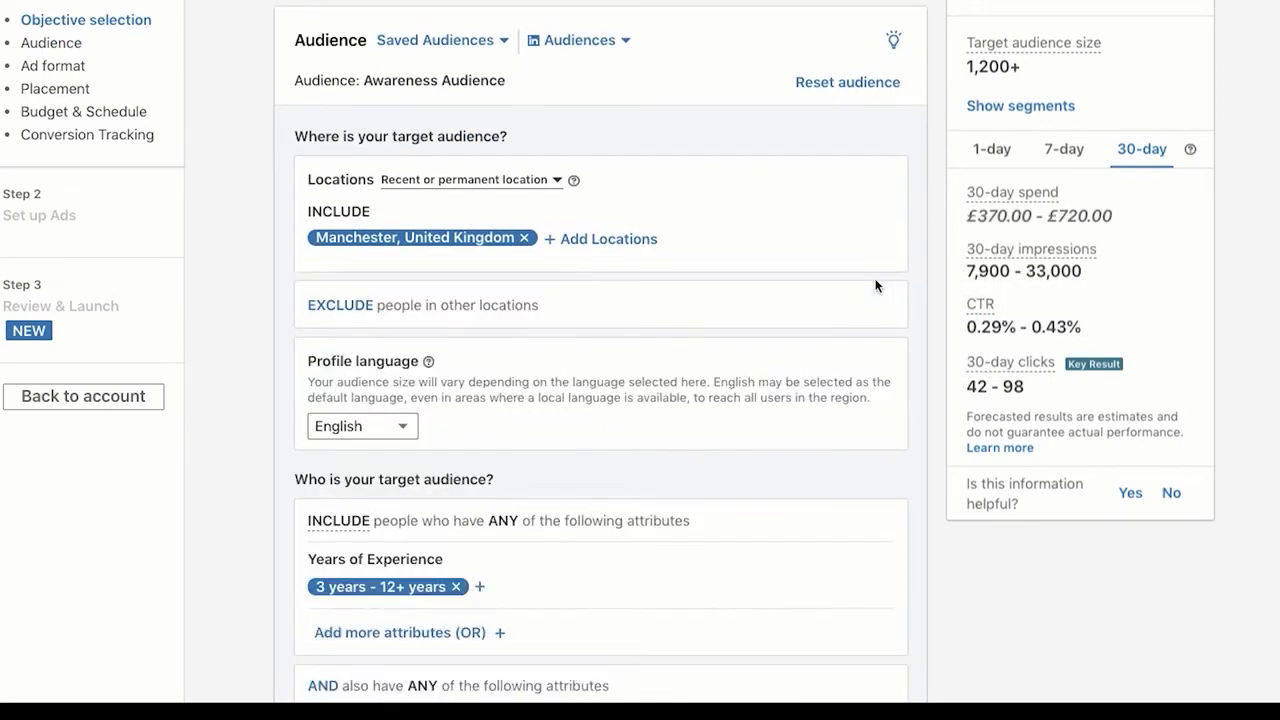
# Review the loaded audience's targeting attributes and the available ad formats, including the description of the Message ad.
pyautogui.scroll(-3, 818, 395)
pyautogui.scroll(-5, 818, 399)
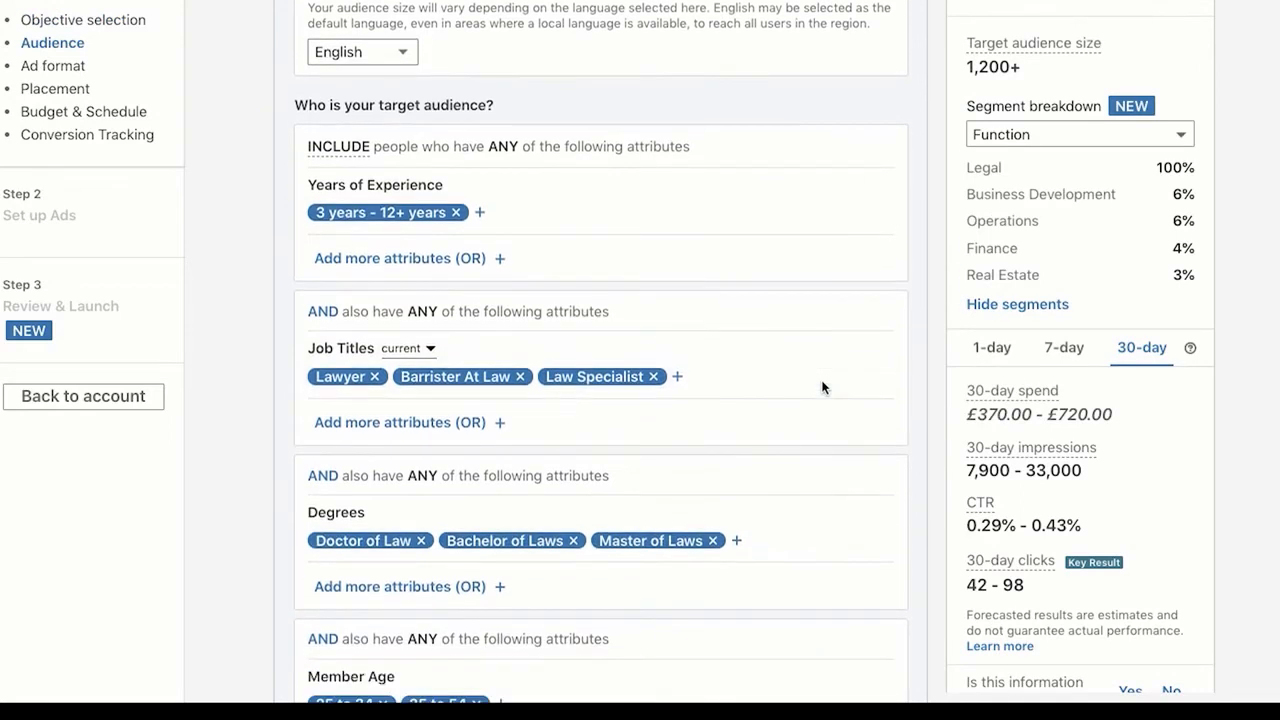
pyautogui.scroll(-20, 822, 387)
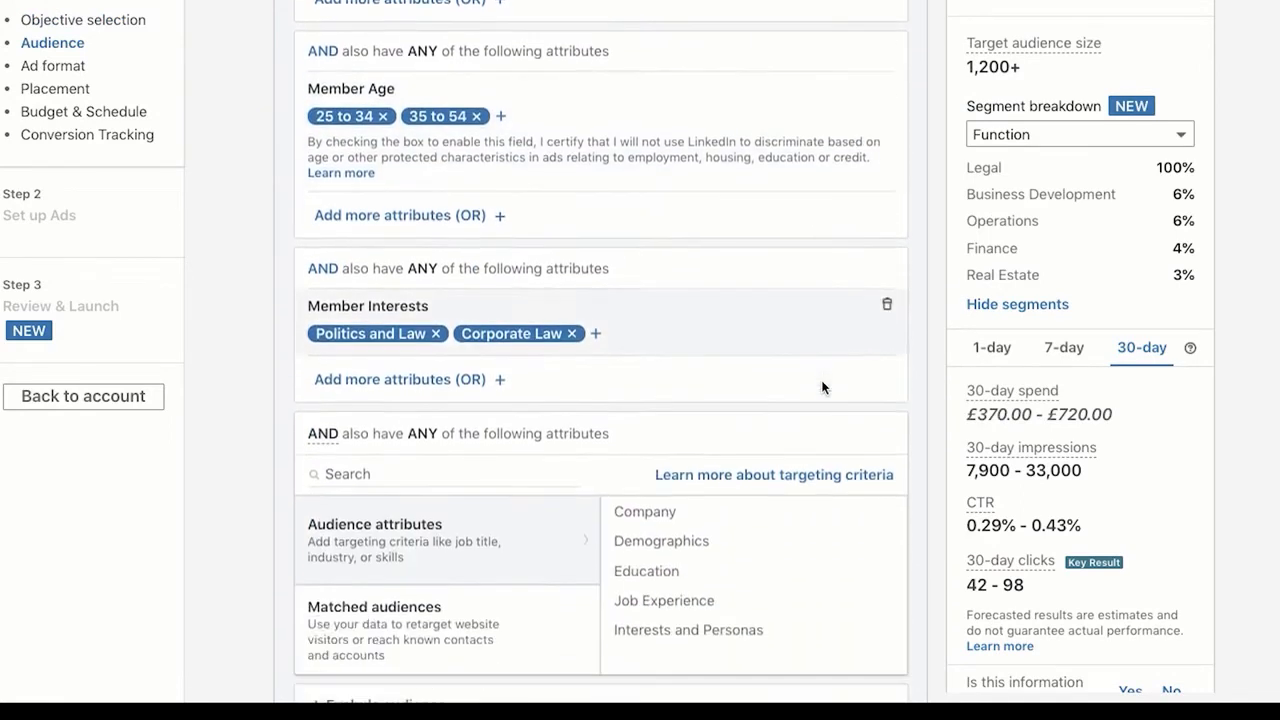
pyautogui.scroll(-6, 822, 387)
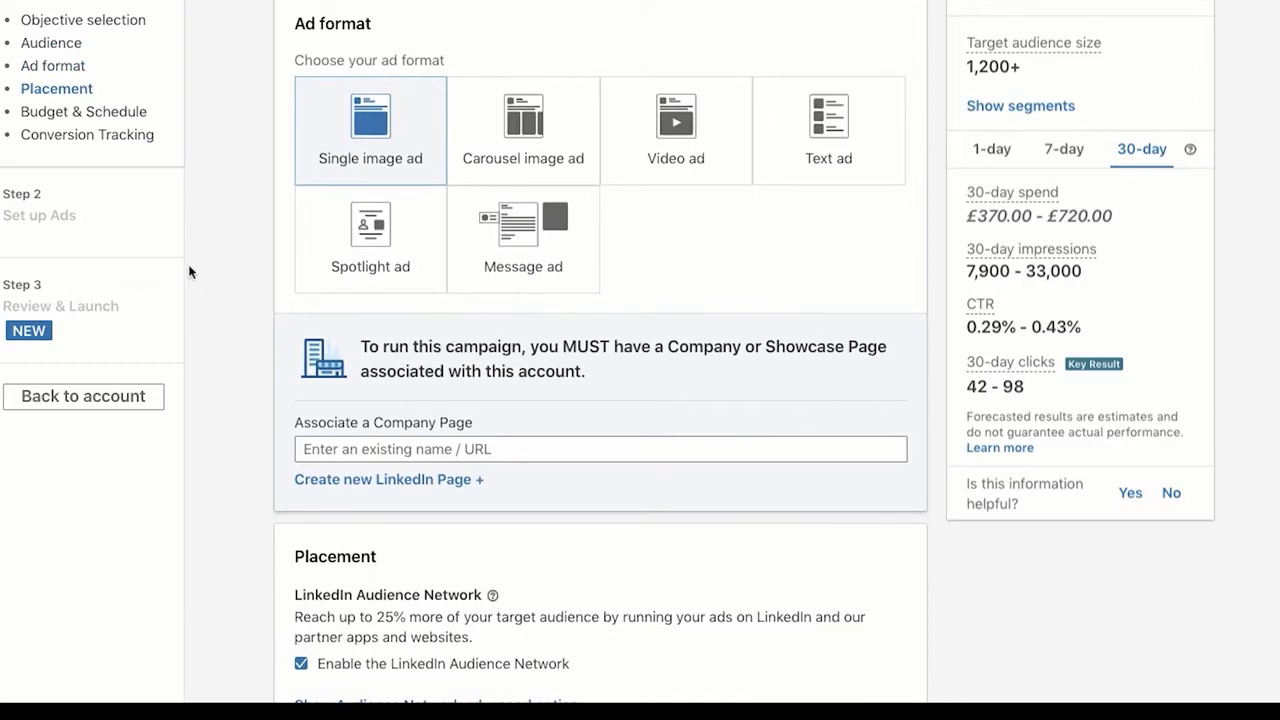
pyautogui.tripleClick(325, 18)
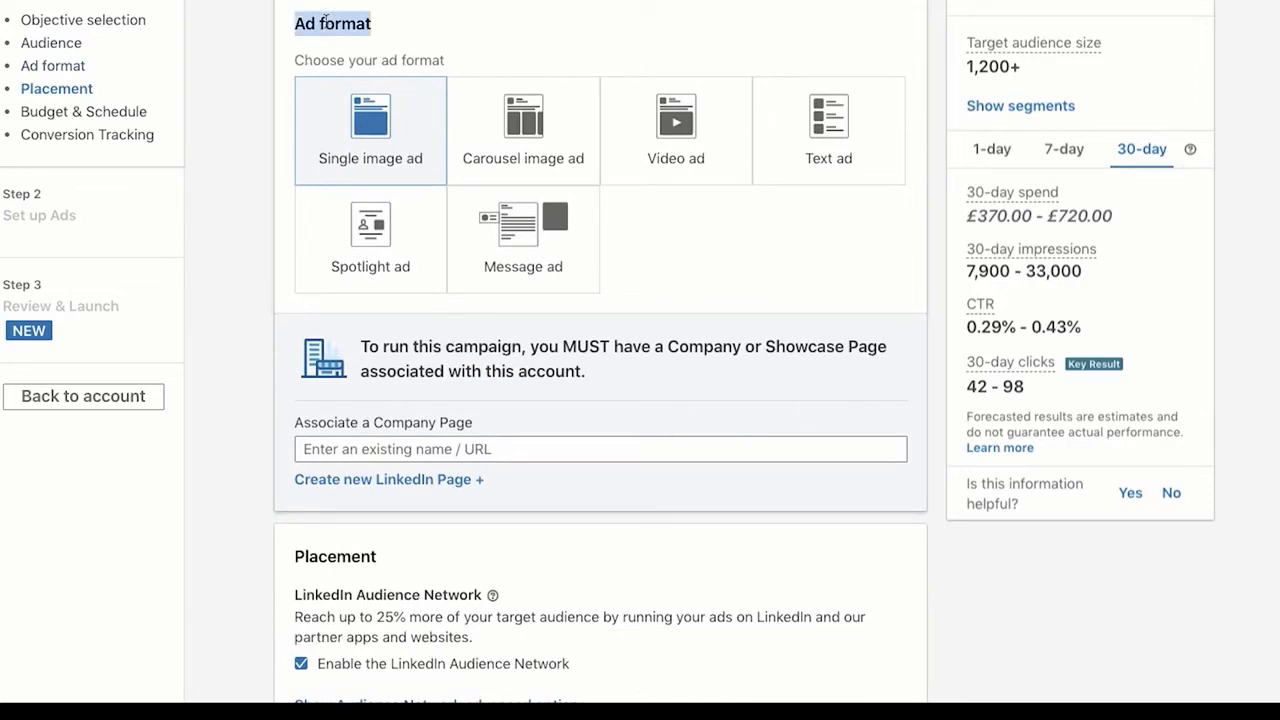
pyautogui.click(397, 36)
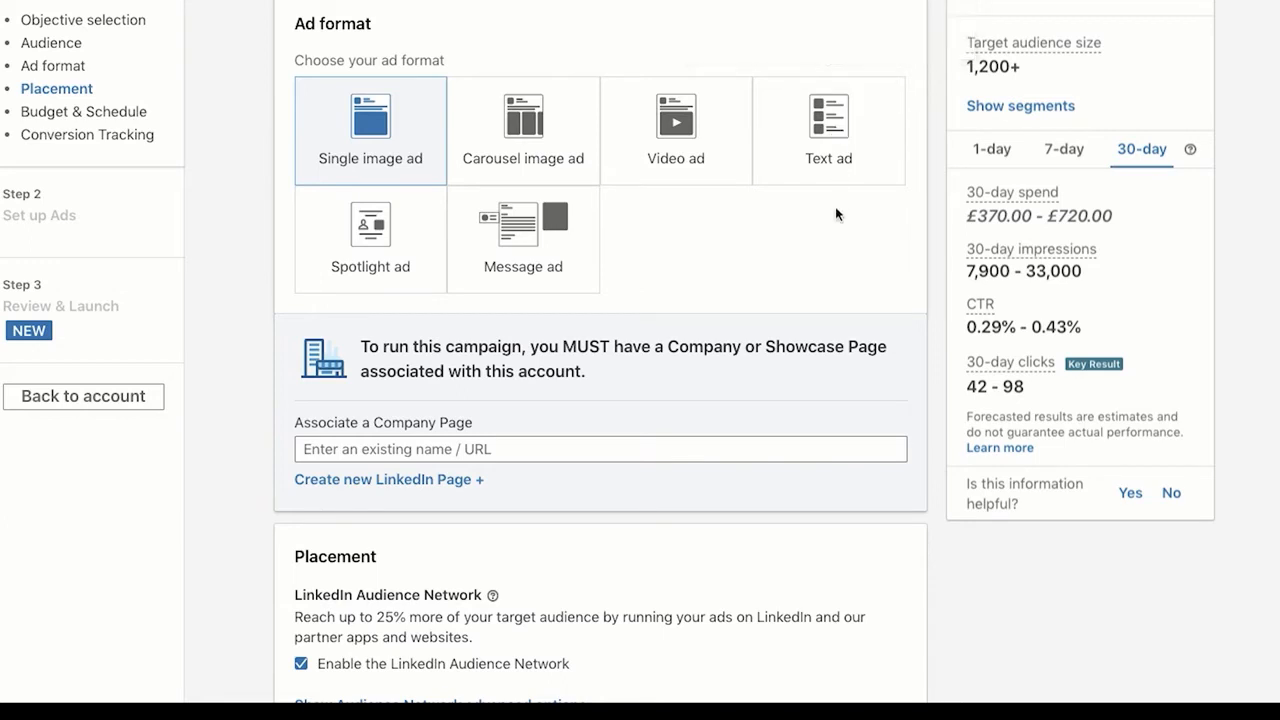
pyautogui.scroll(-1, 836, 213)
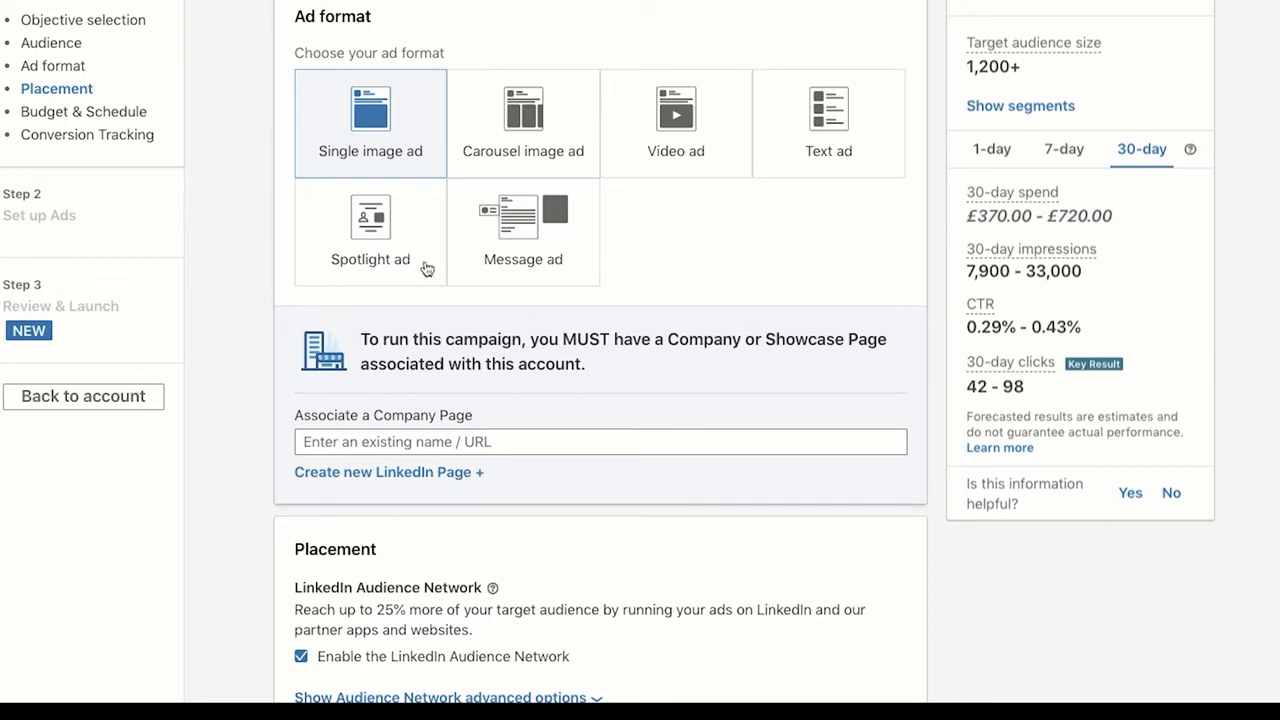
pyautogui.moveTo(401, 250)
pyautogui.moveTo(540, 267)
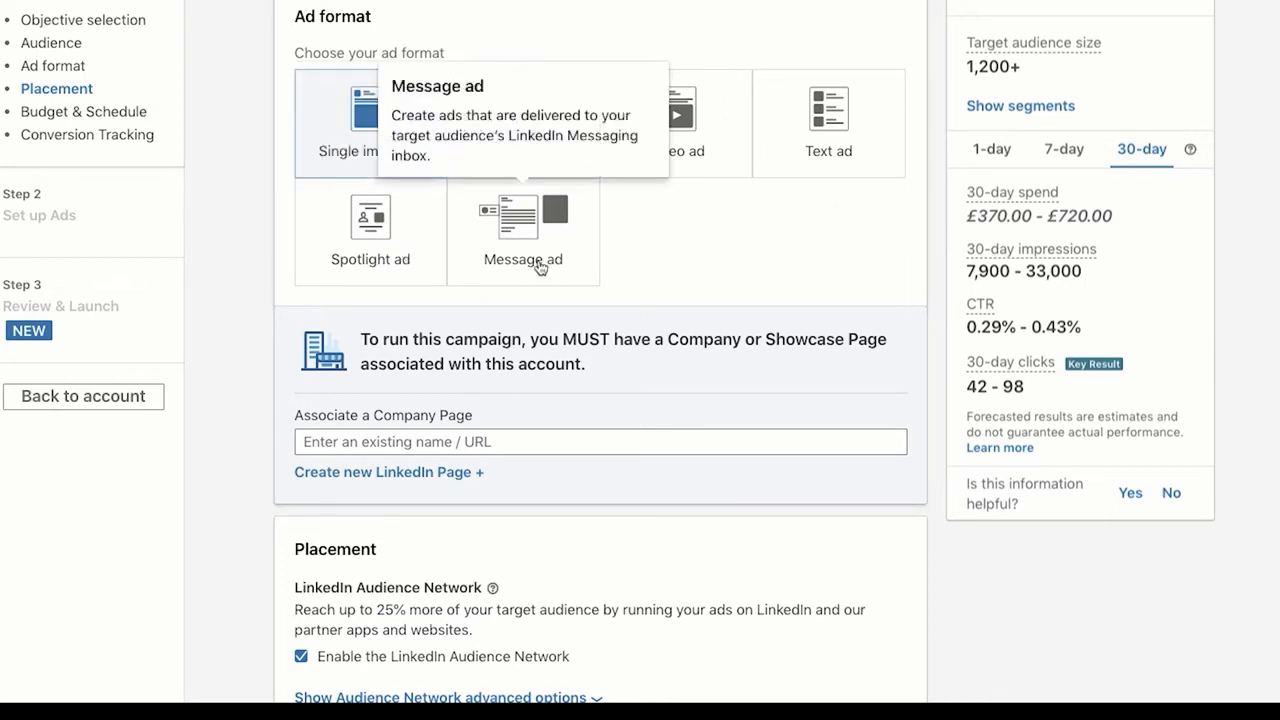
# Find the BeUniqueness Ltd company page and associate it with the ad account.
pyautogui.scroll(-1, 539, 267)
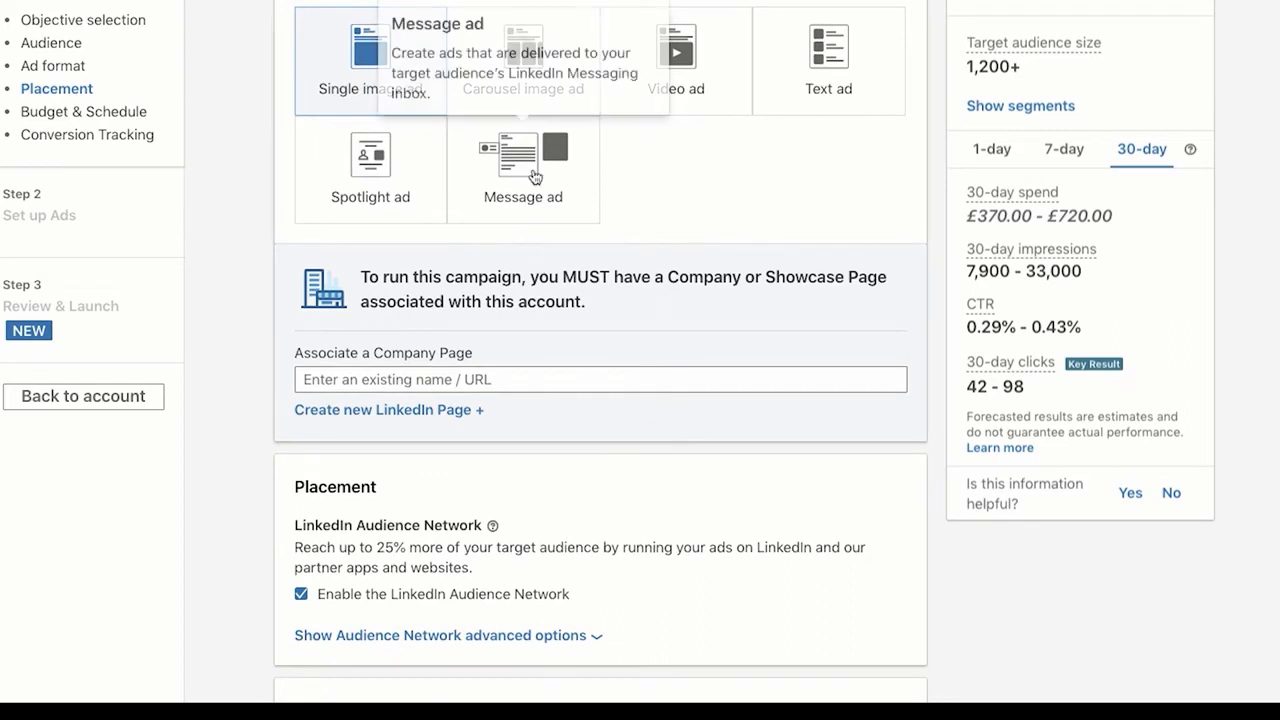
pyautogui.click(479, 379)
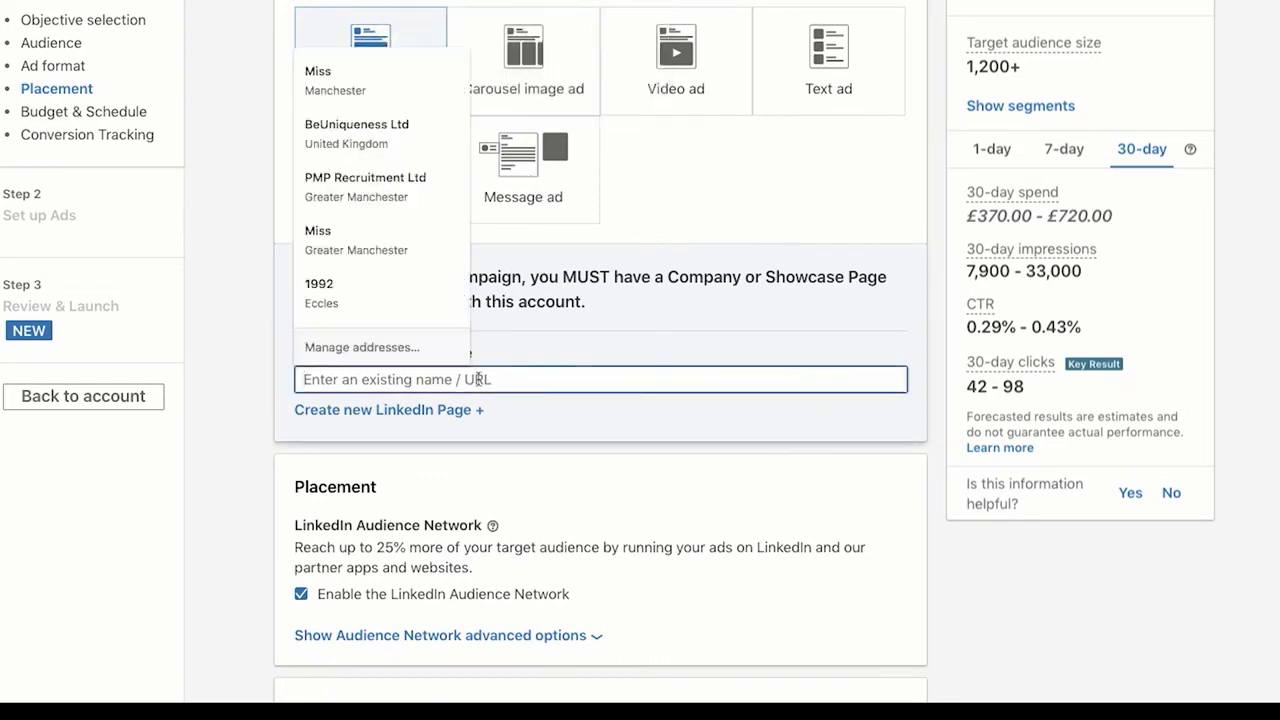
pyautogui.write('be')
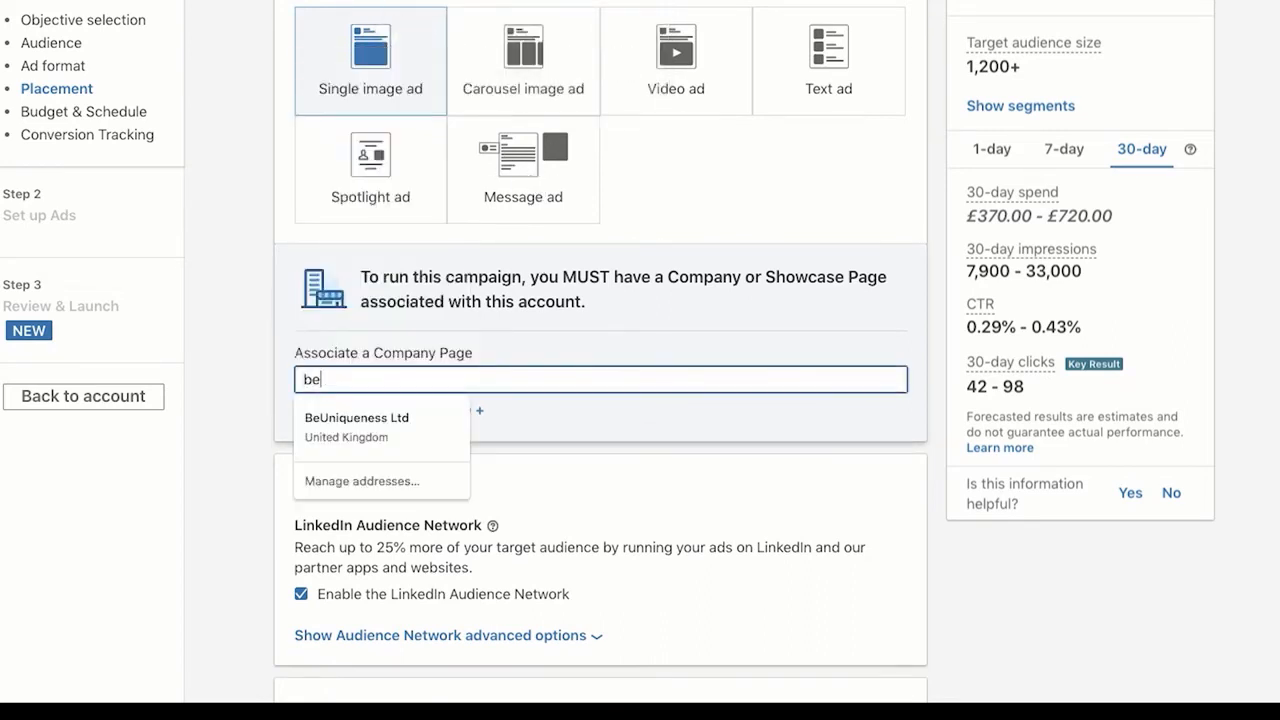
pyautogui.click(403, 430)
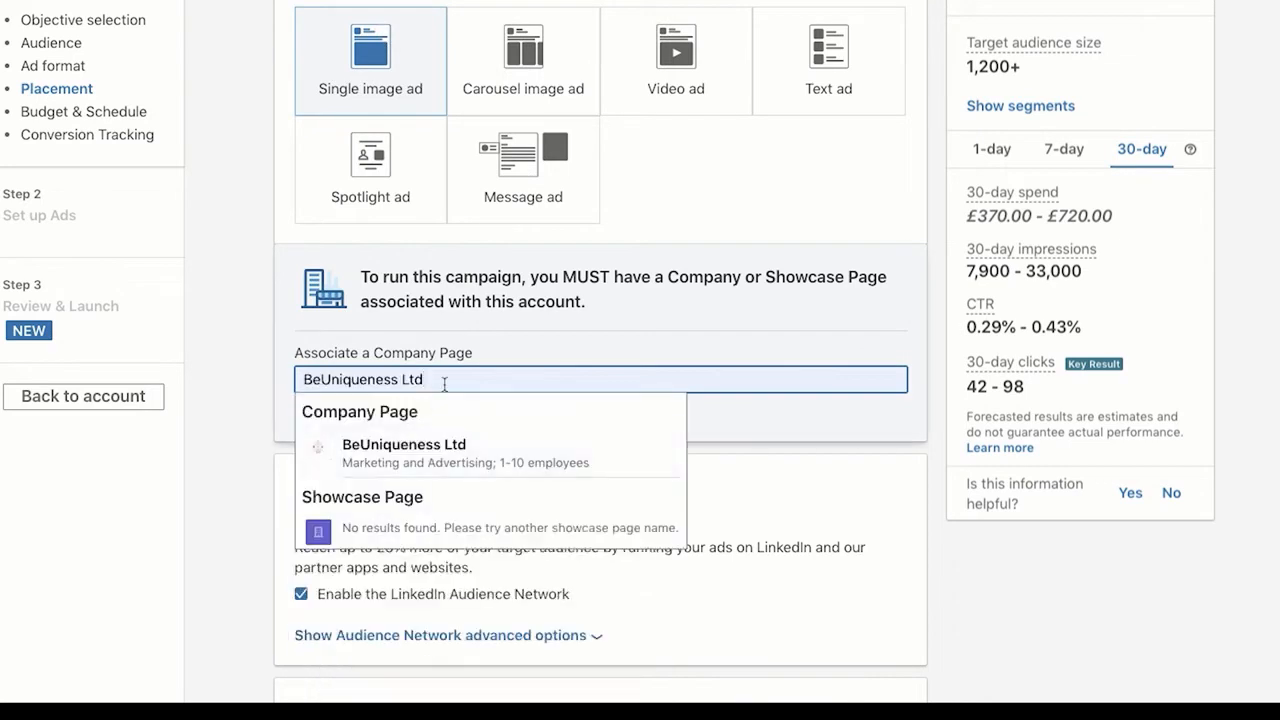
pyautogui.click(440, 447)
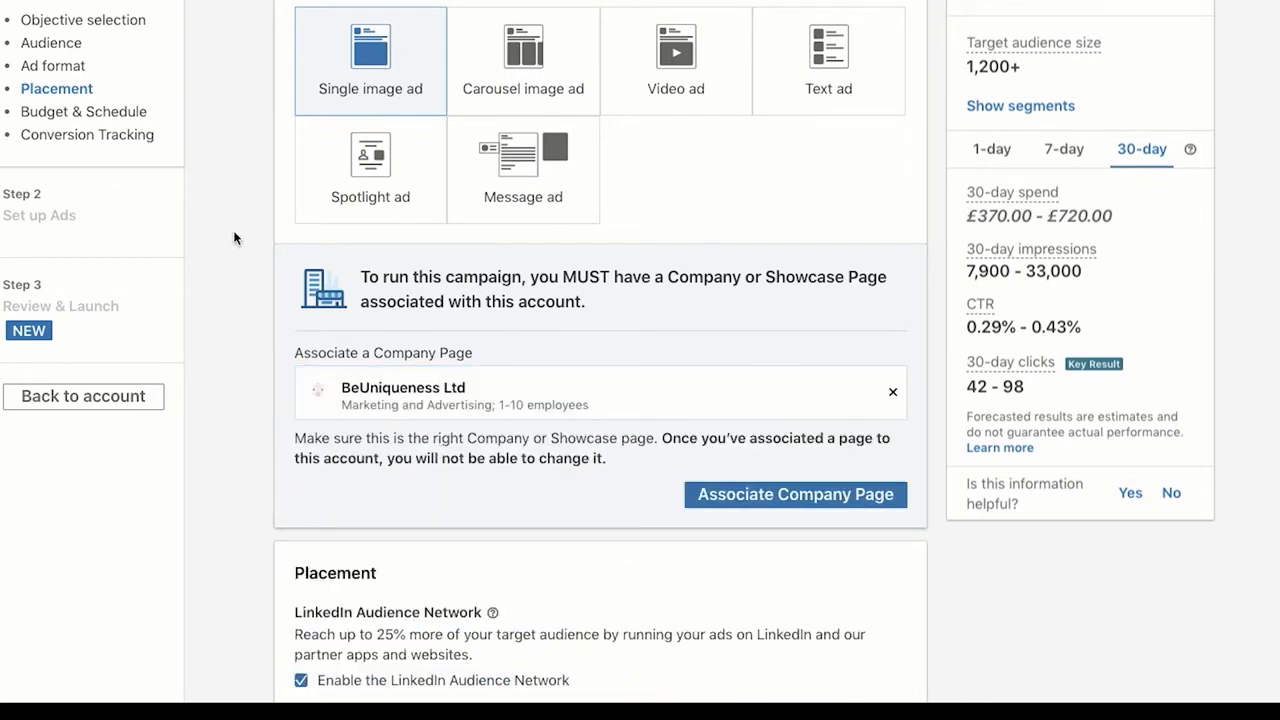
pyautogui.click(810, 506)
pyautogui.click(868, 456)
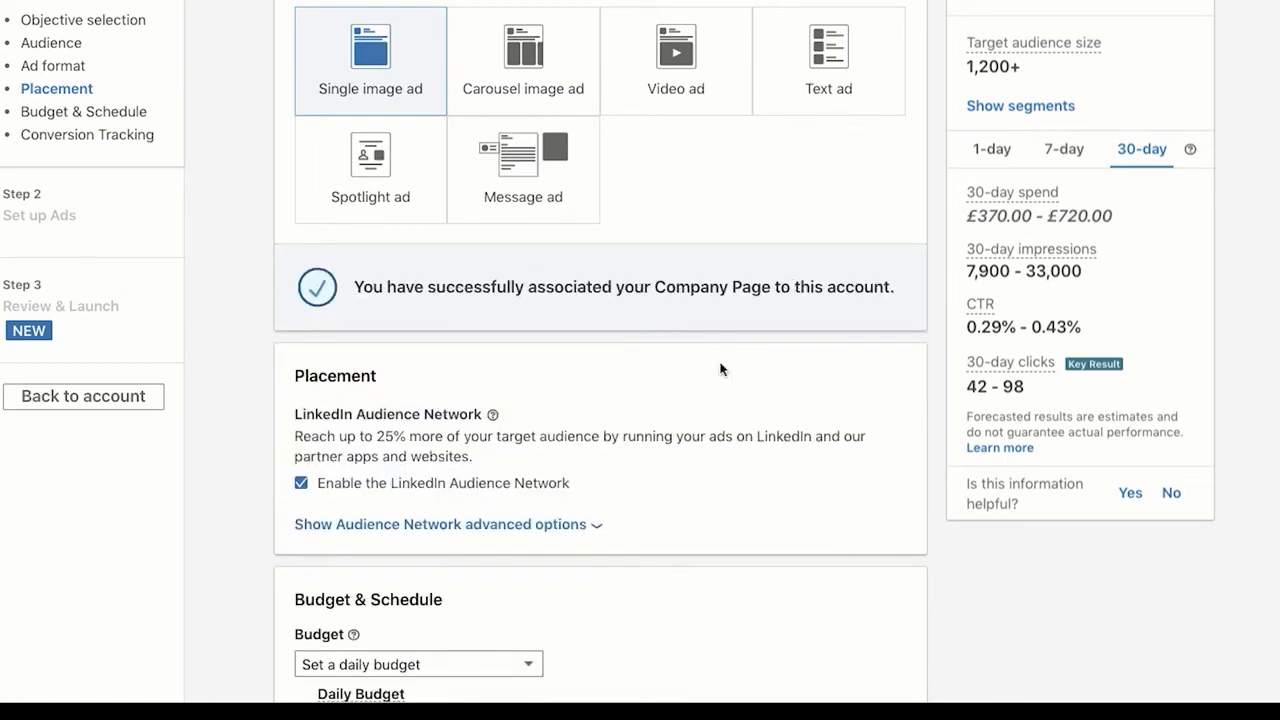
# Examine the LinkedIn Audience Network placement description and the budget, schedule, bid and conversion tracking settings.
pyautogui.scroll(1, 746, 517)
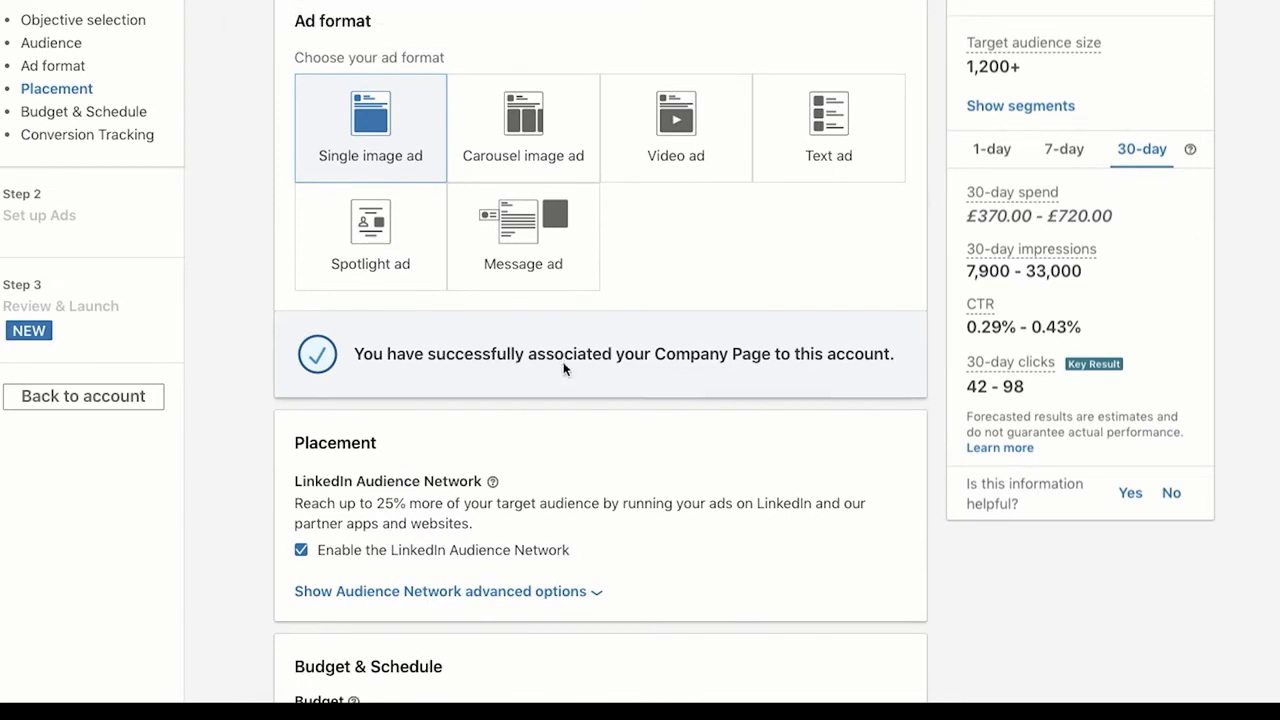
pyautogui.scroll(-3, 403, 143)
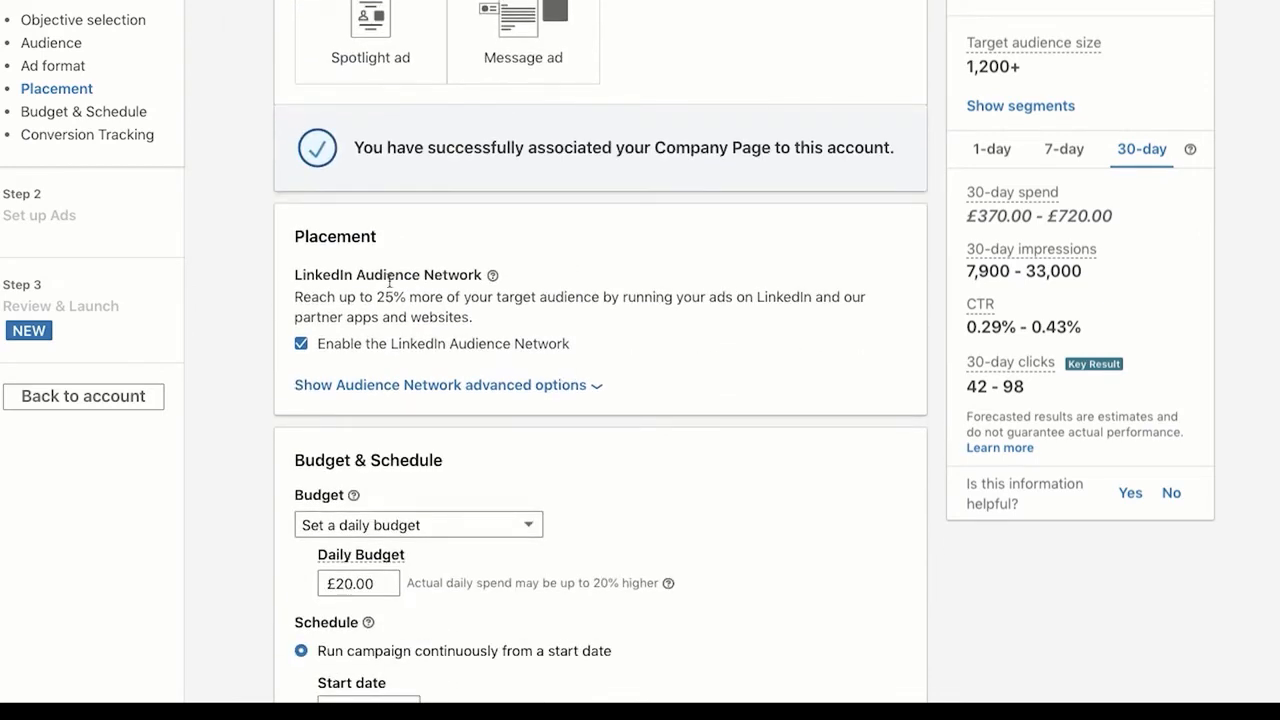
pyautogui.scroll(-1, 390, 283)
pyautogui.scroll(2, 405, 268)
pyautogui.scroll(-1, 420, 400)
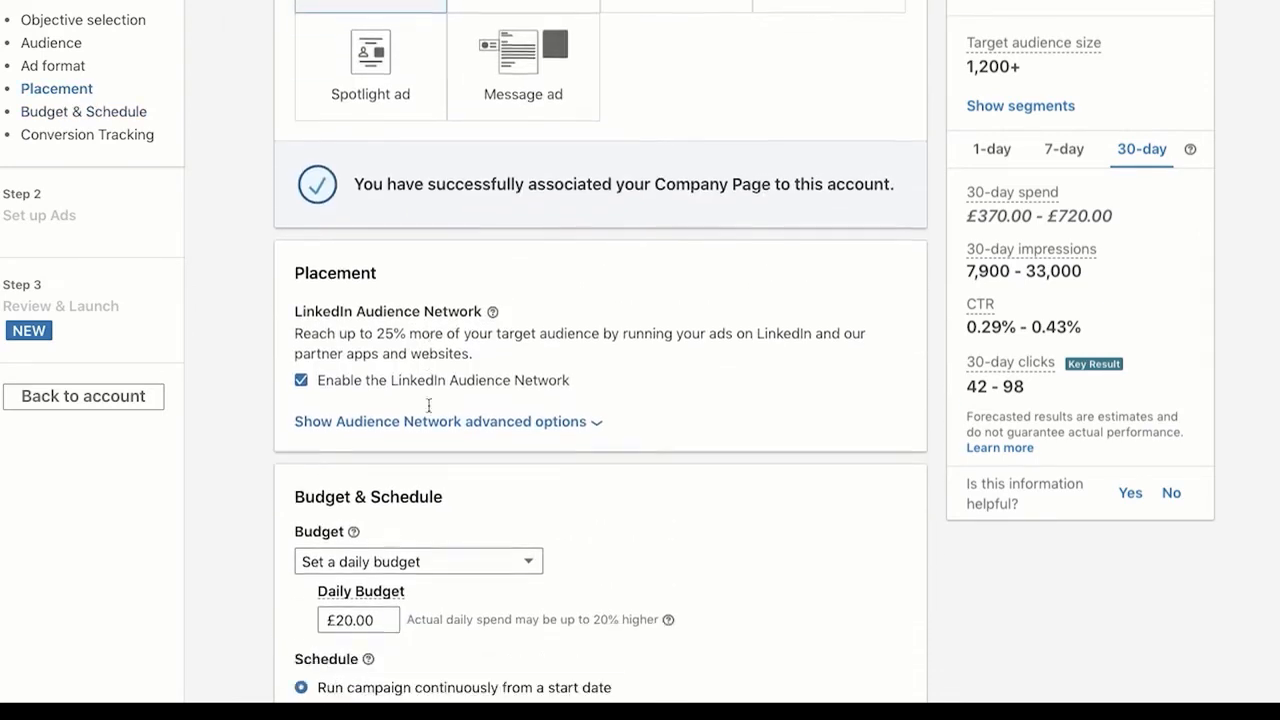
pyautogui.scroll(-1, 428, 405)
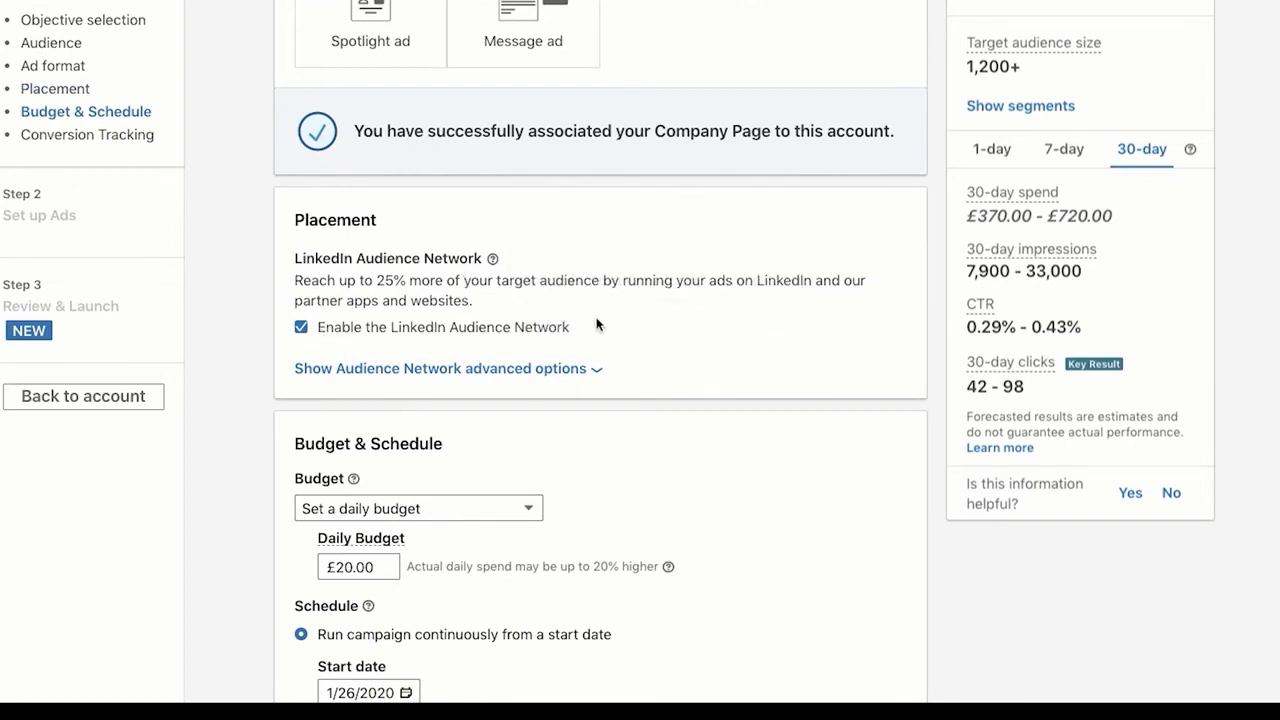
pyautogui.scroll(-2, 597, 323)
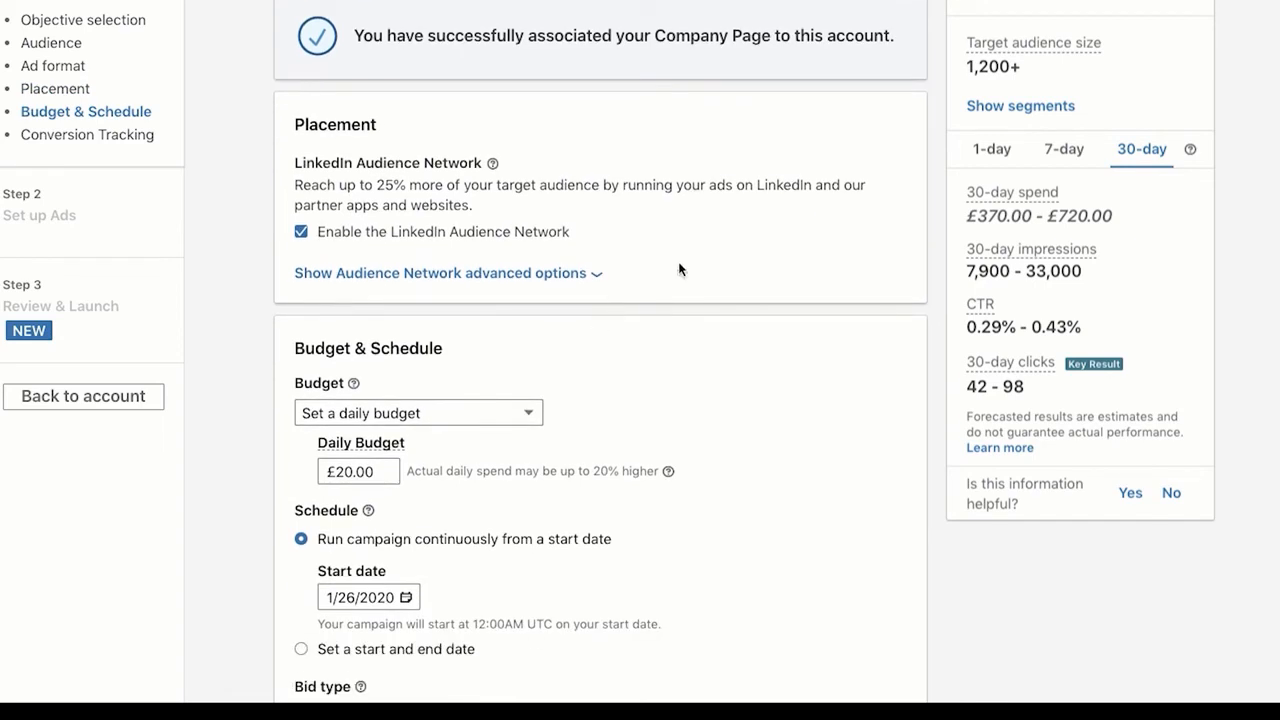
pyautogui.scroll(-6, 678, 268)
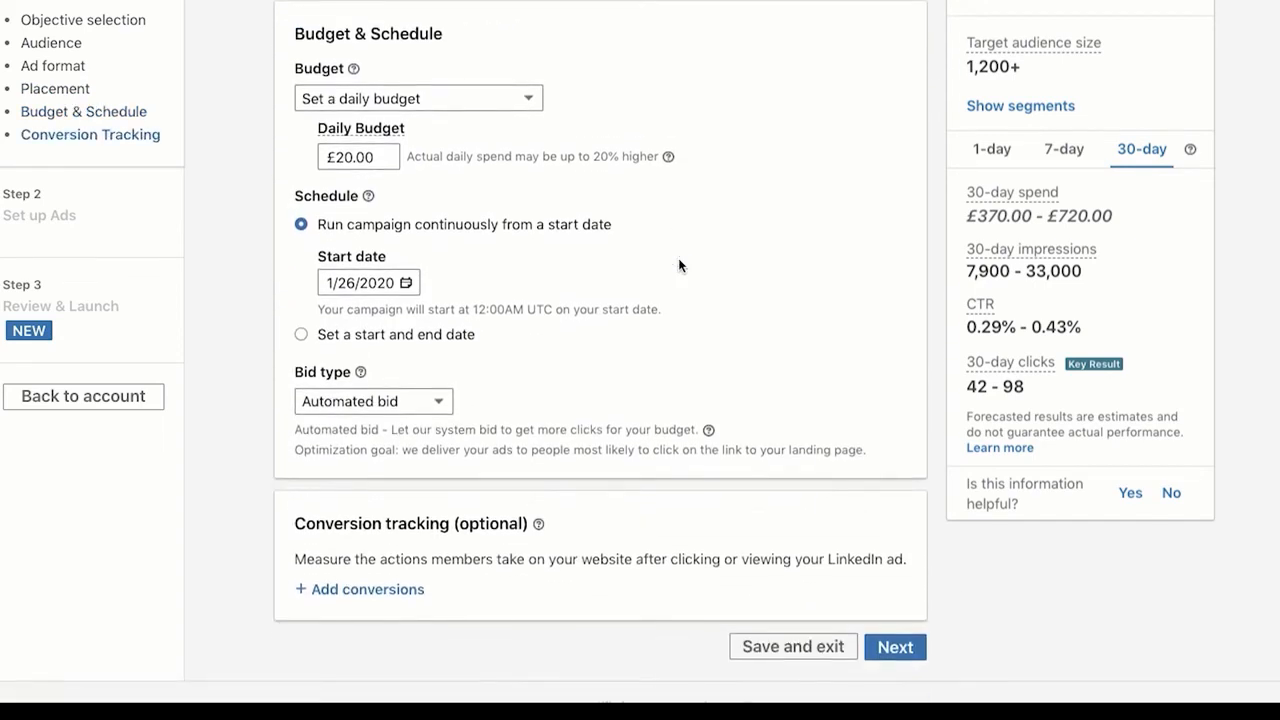
pyautogui.scroll(-1, 678, 265)
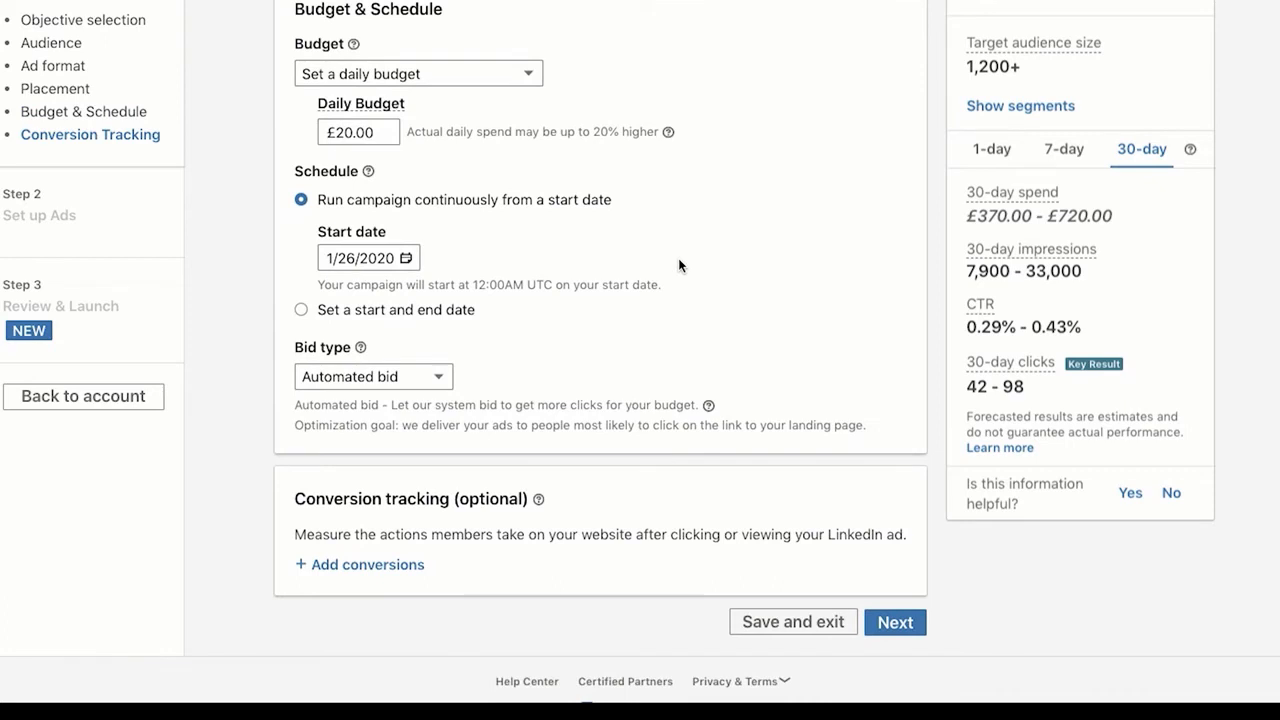
pyautogui.scroll(3, 679, 262)
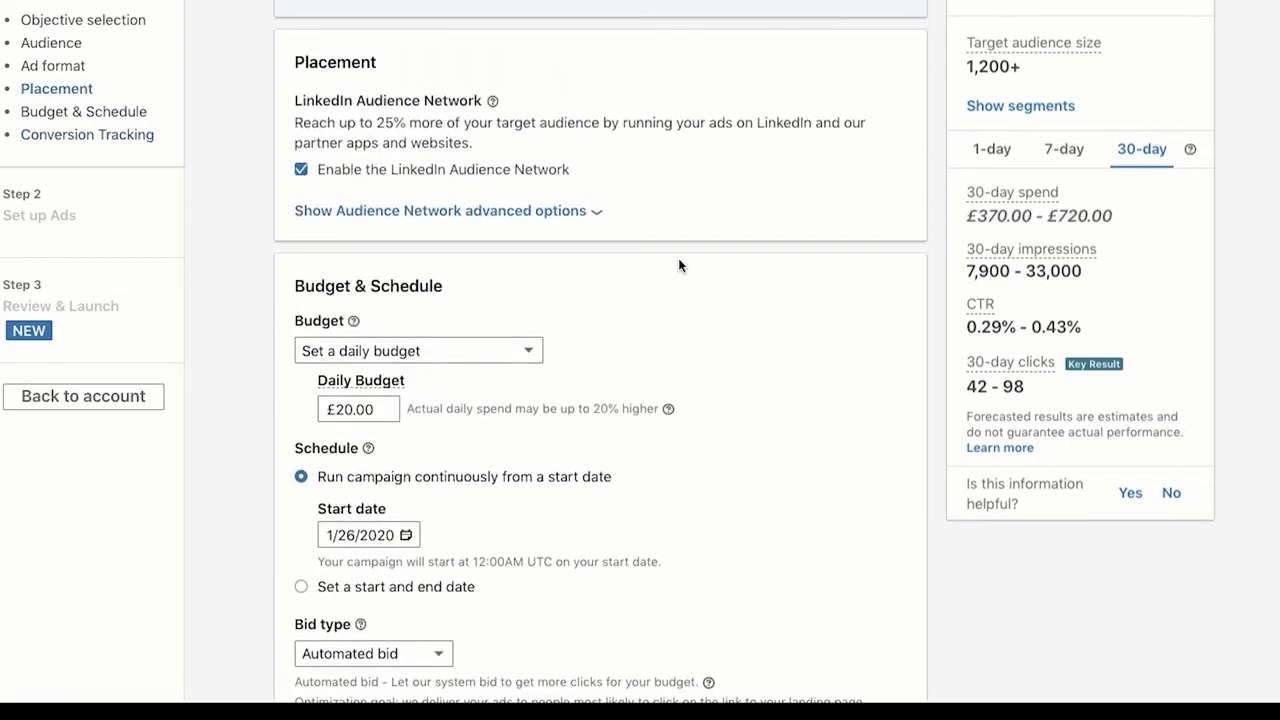
pyautogui.doubleClick(386, 123)
pyautogui.click(652, 123)
pyautogui.scroll(-4, 669, 168)
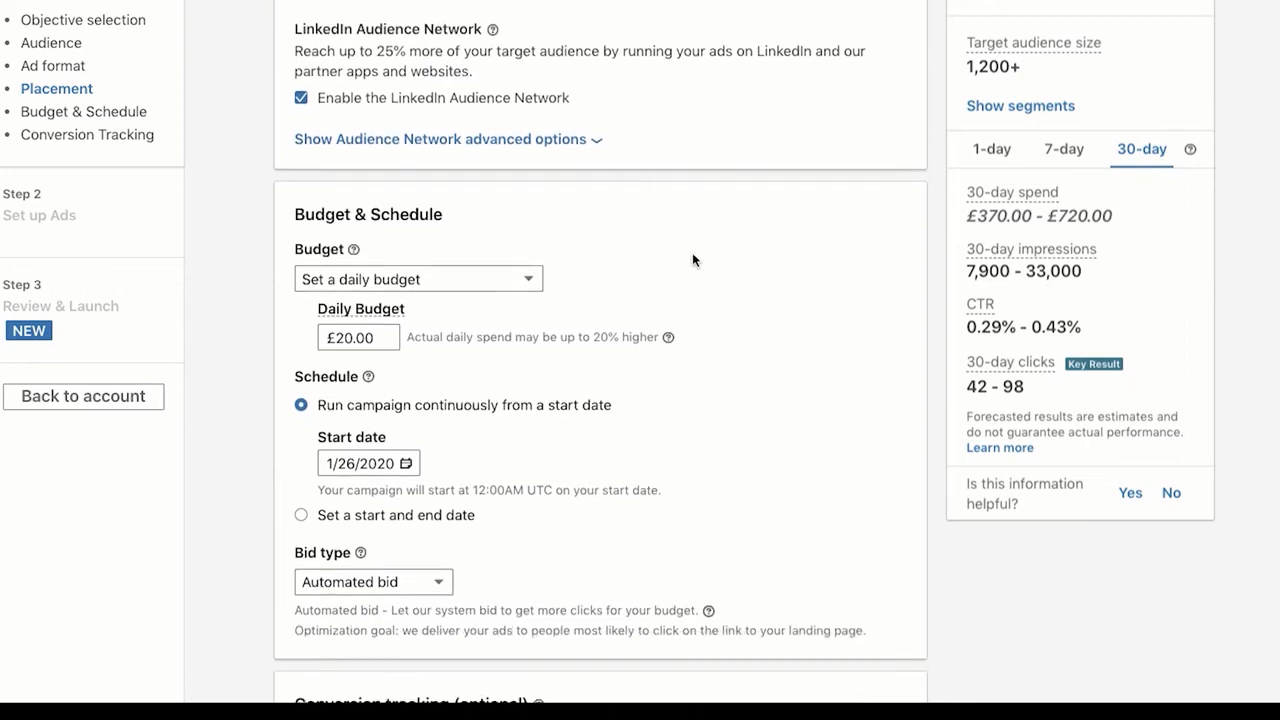
# Set the campaign's start date to 1/27/2020 in the continuous-run schedule.
pyautogui.scroll(-2, 749, 269)
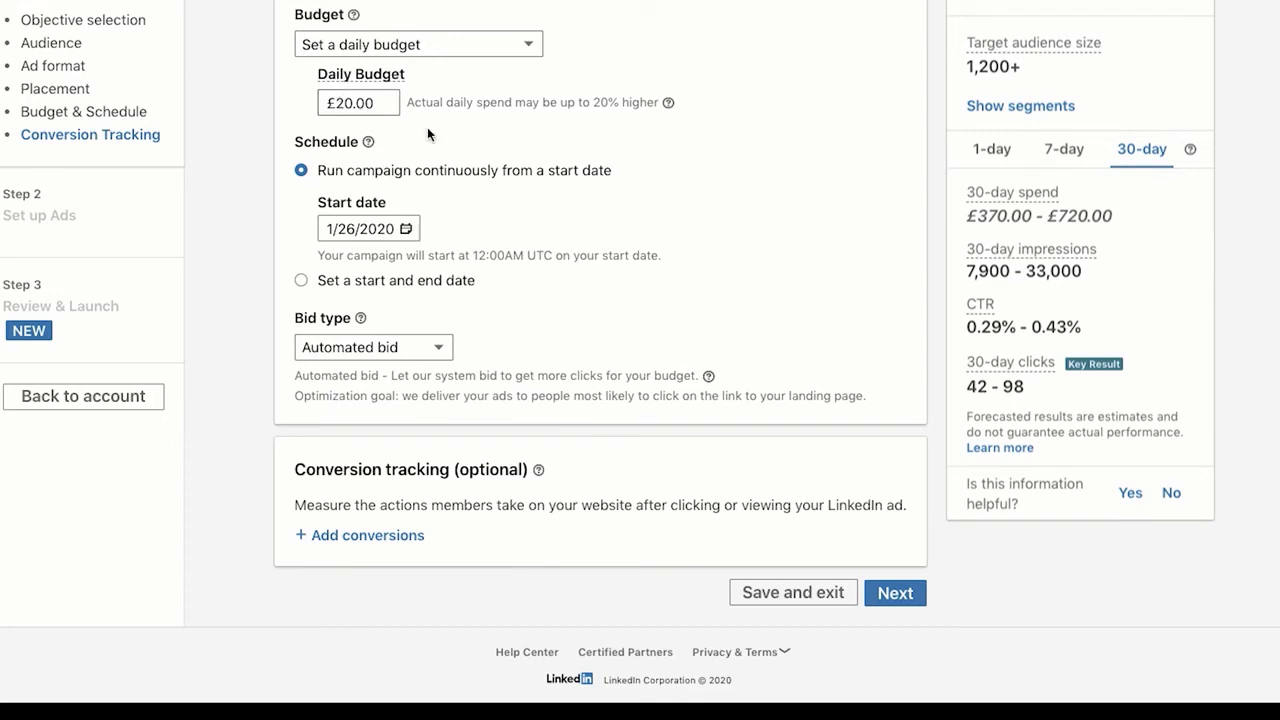
pyautogui.click(406, 229)
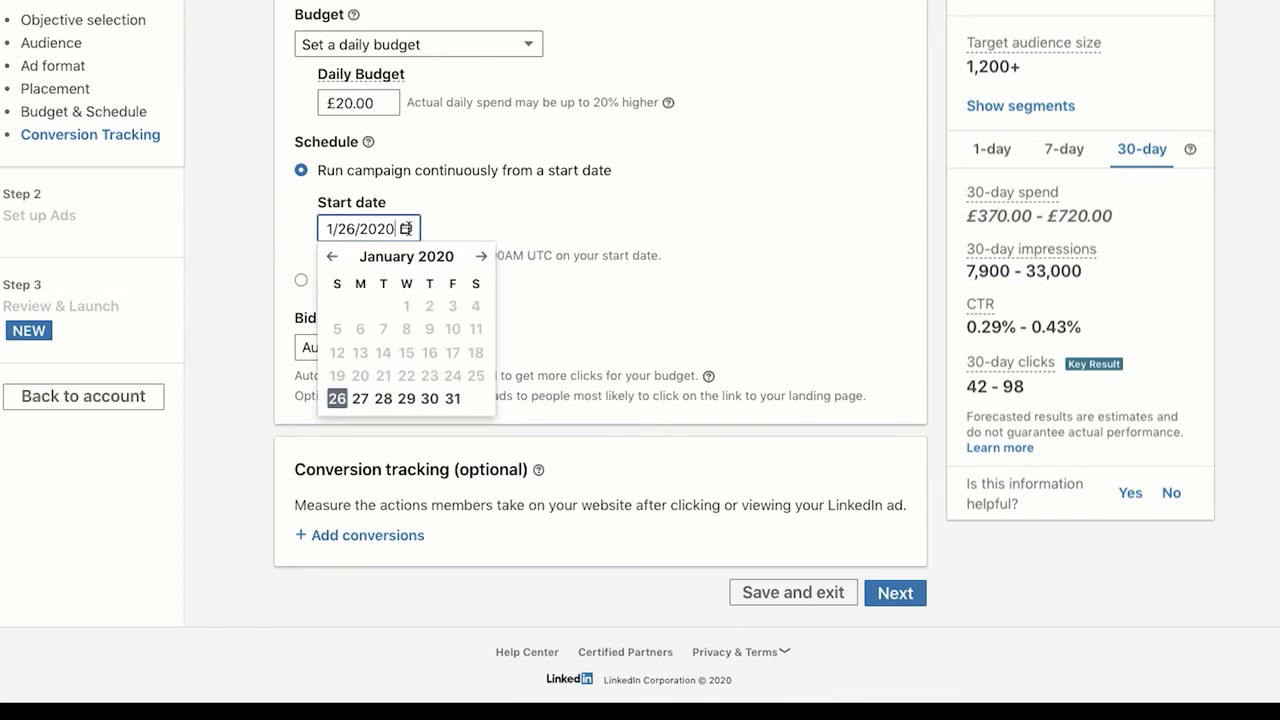
pyautogui.click(483, 193)
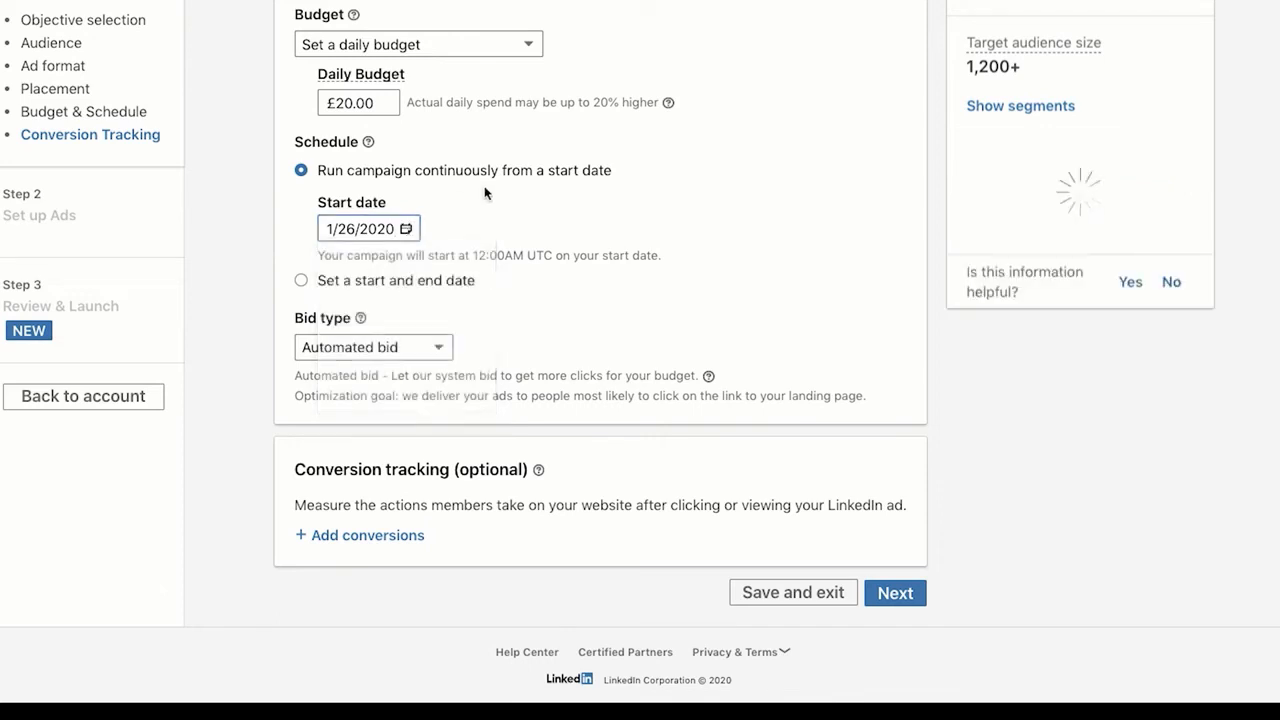
pyautogui.click(406, 229)
pyautogui.click(362, 398)
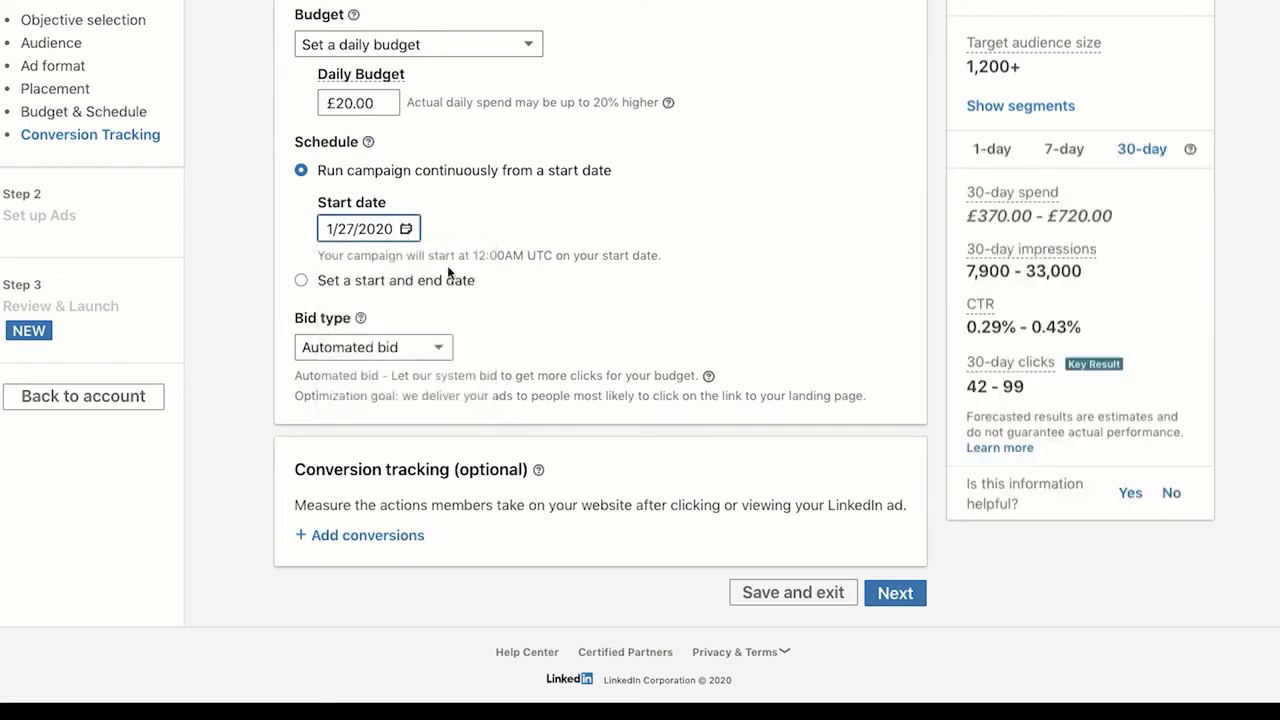
# Switch the schedule to a start and end date and set the end date to 1/30/2020.
pyautogui.click(302, 281)
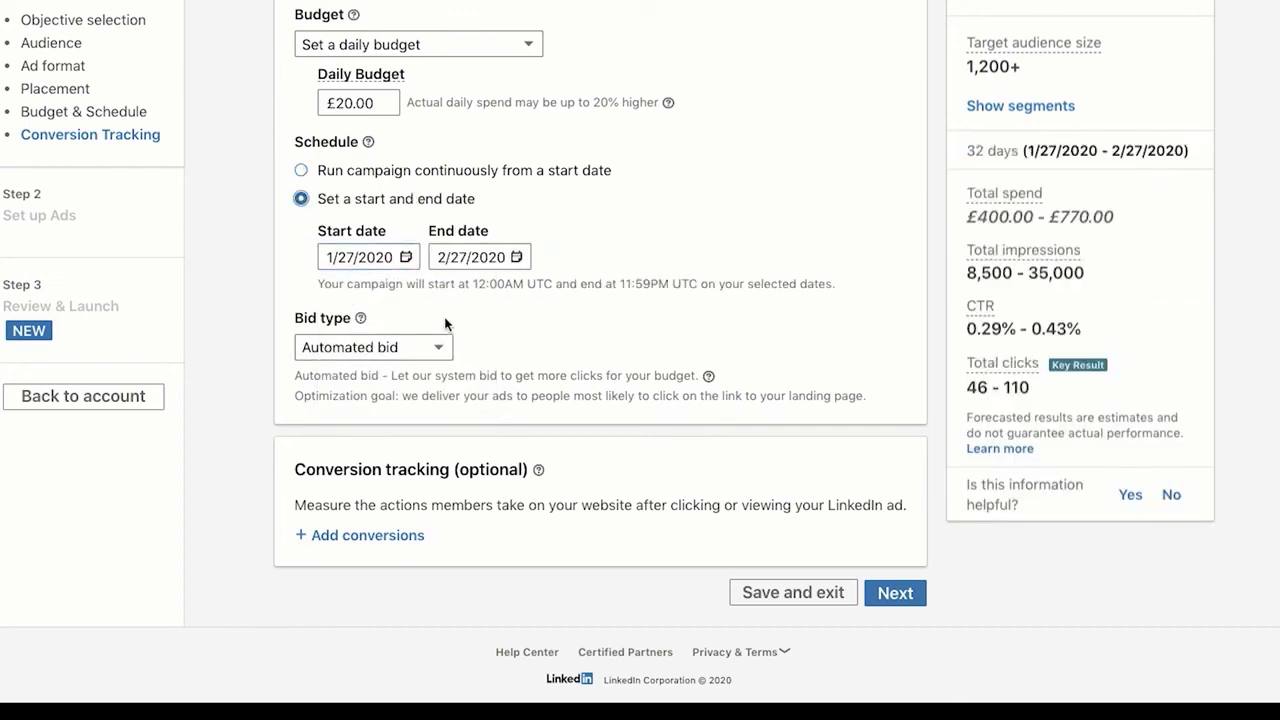
pyautogui.click(470, 258)
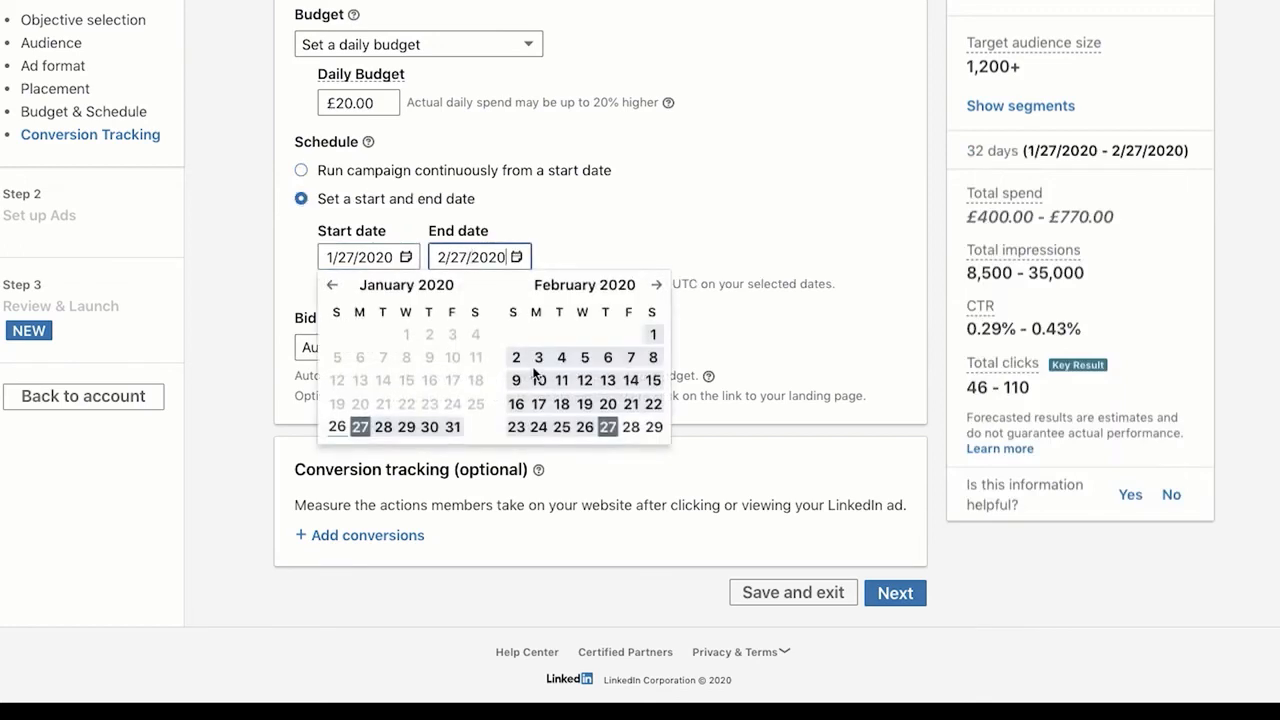
pyautogui.click(453, 427)
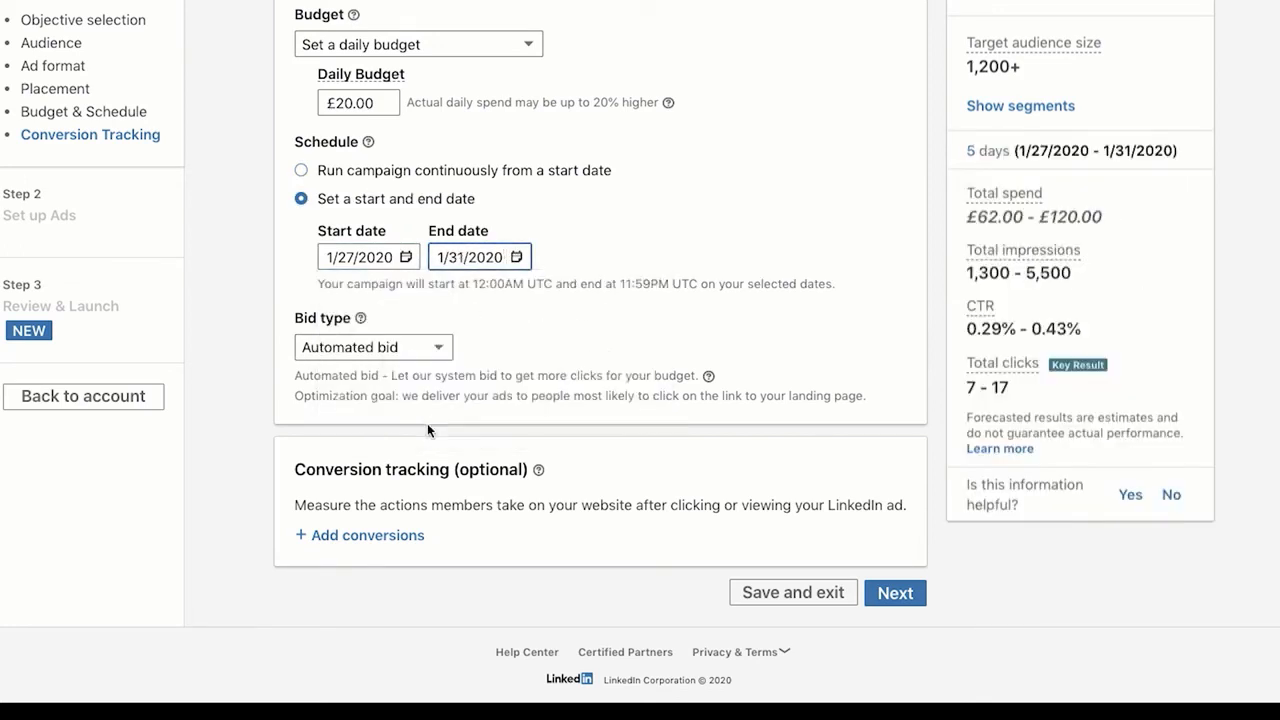
pyautogui.click(512, 257)
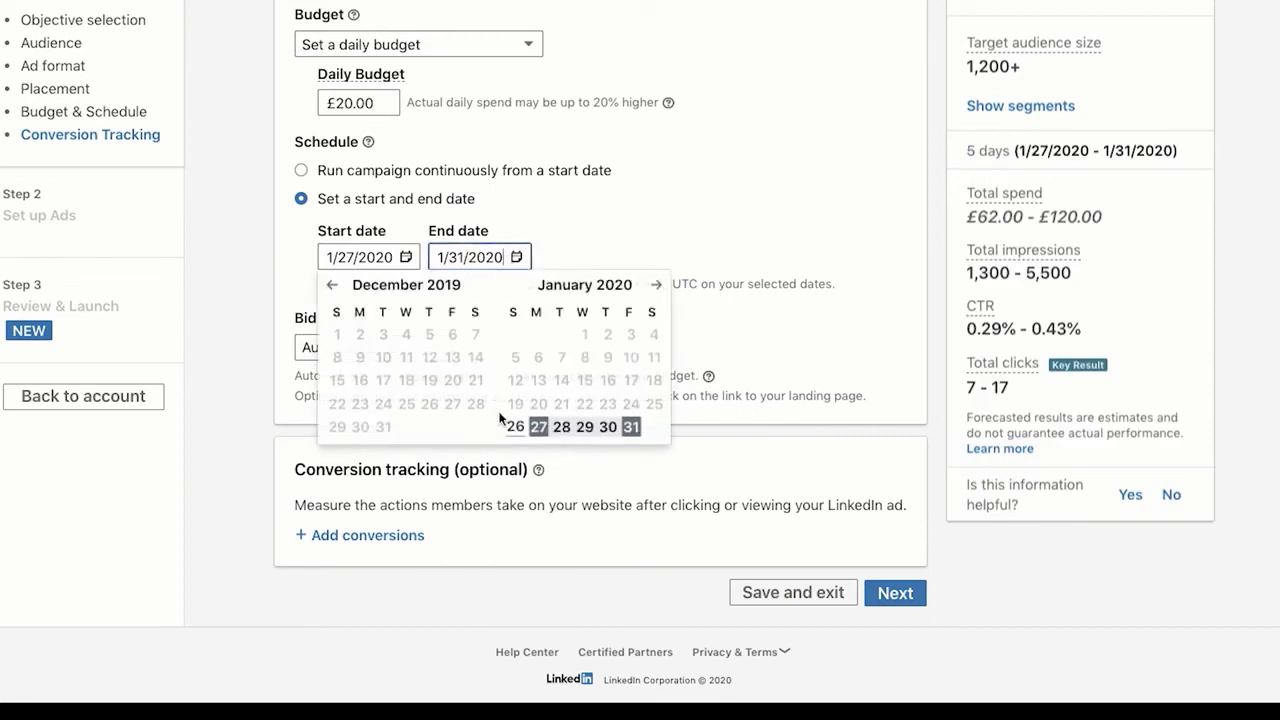
pyautogui.click(608, 427)
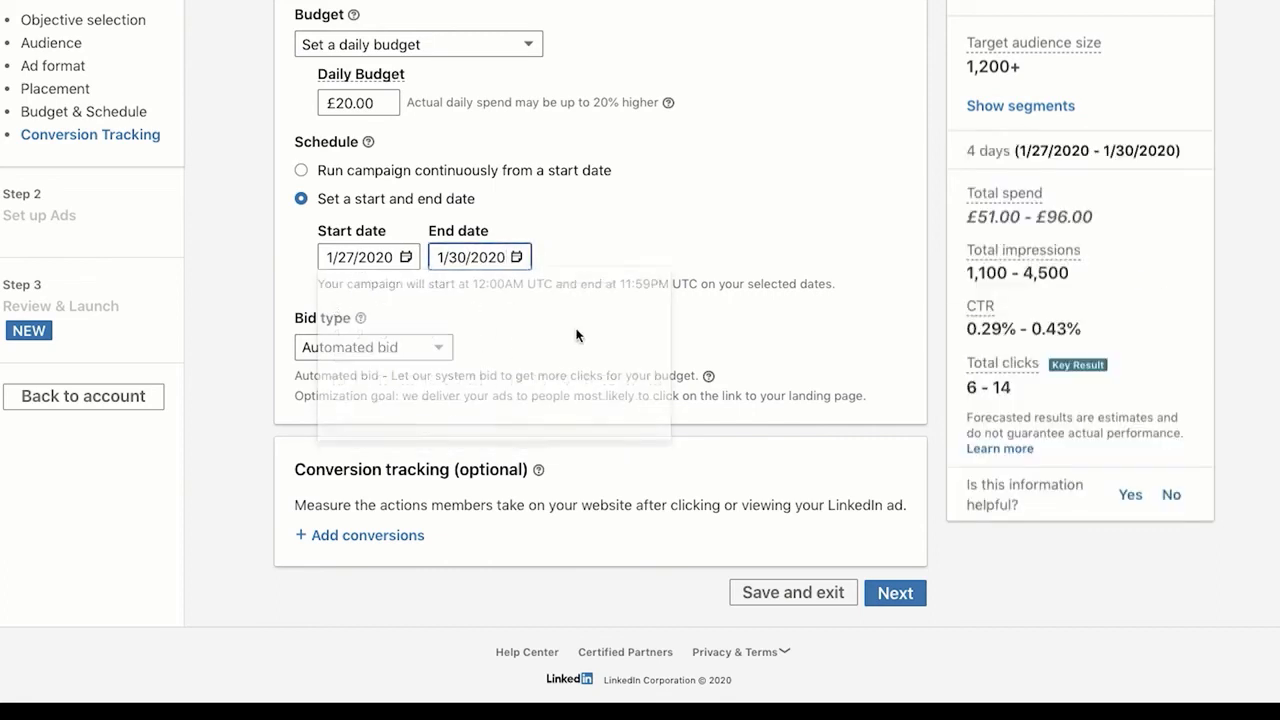
# Change the campaign's bid type to Enhanced CPC Bid and review its bid settings.
pyautogui.click(386, 348)
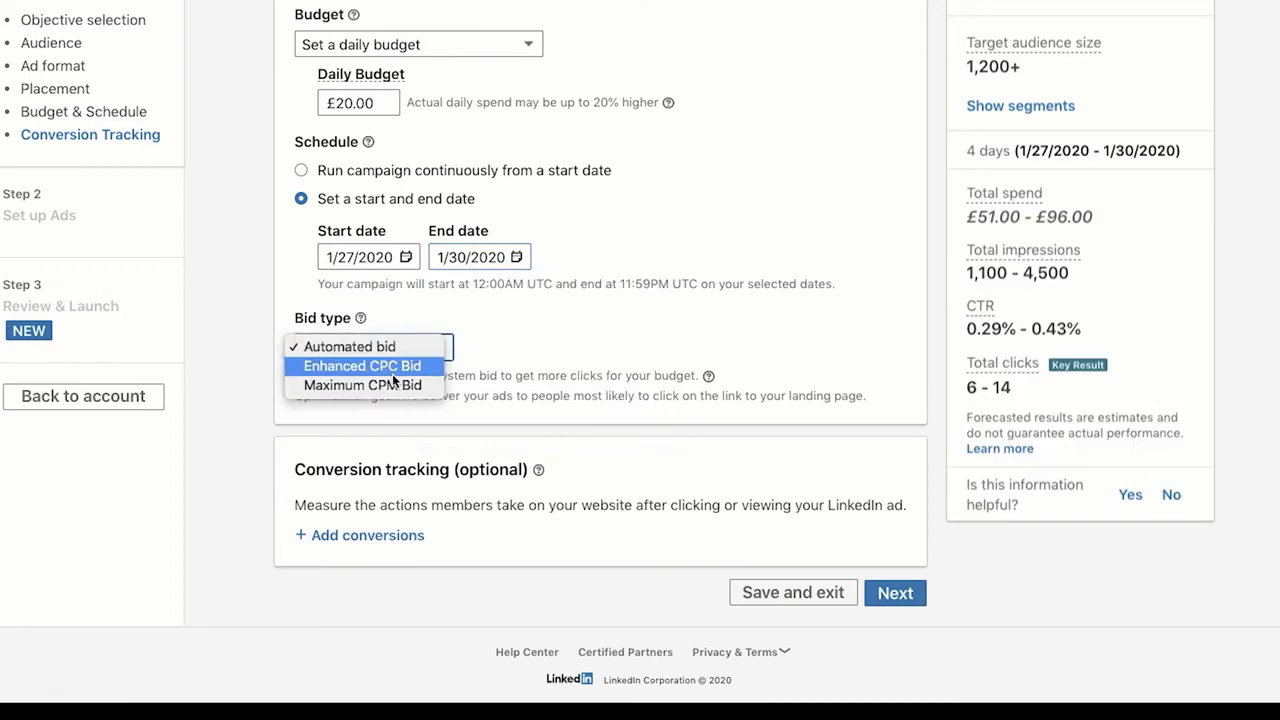
pyautogui.click(565, 361)
pyautogui.scroll(-3, 600, 350)
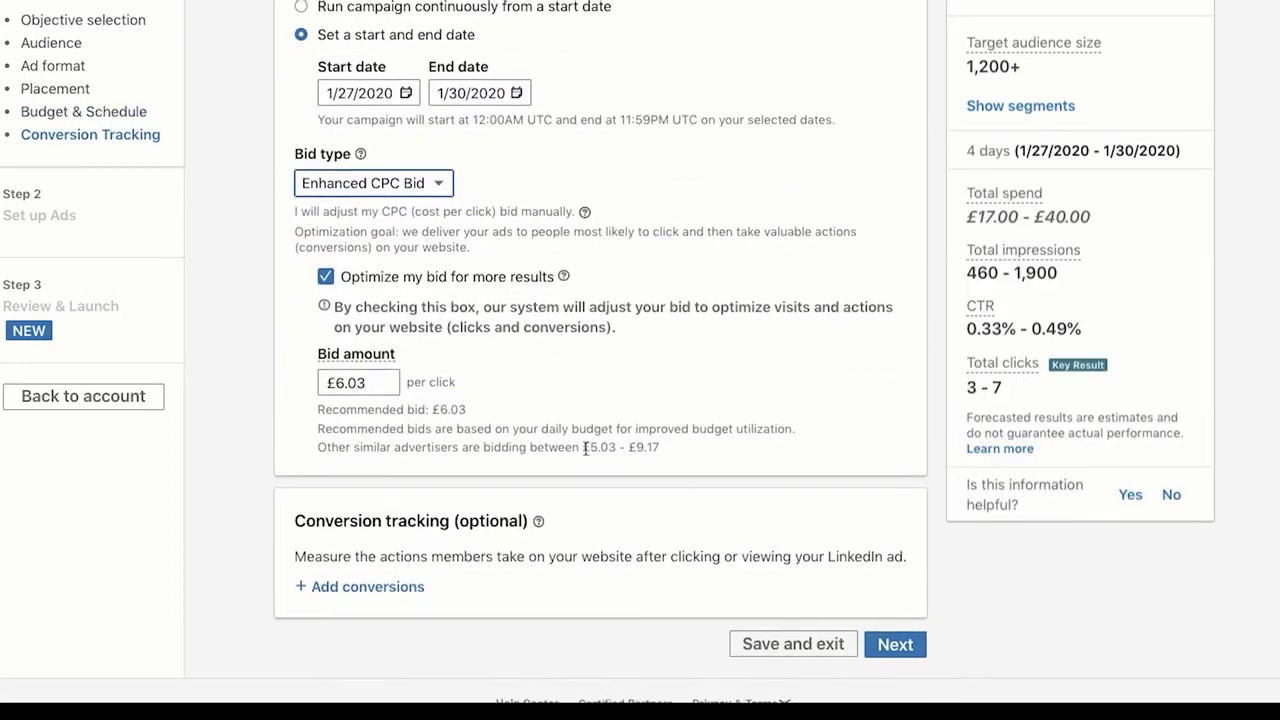
pyautogui.scroll(4, 586, 454)
pyautogui.scroll(-4, 586, 454)
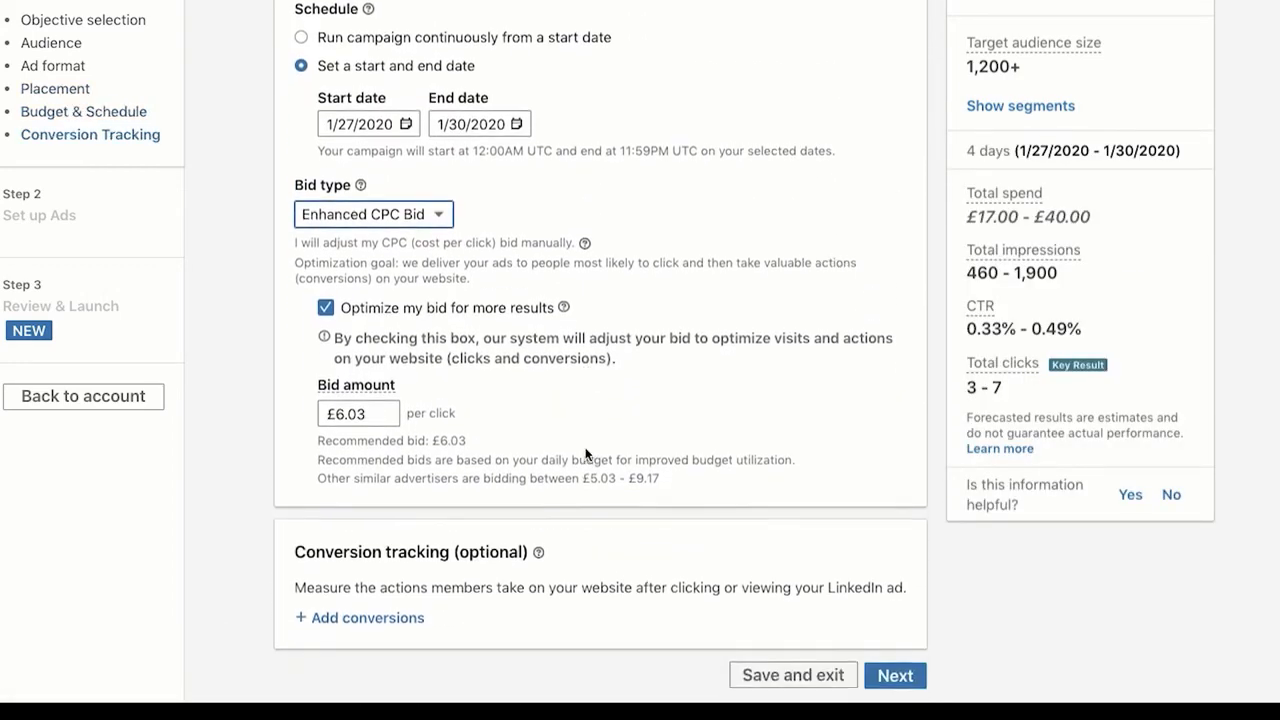
pyautogui.scroll(-1, 585, 447)
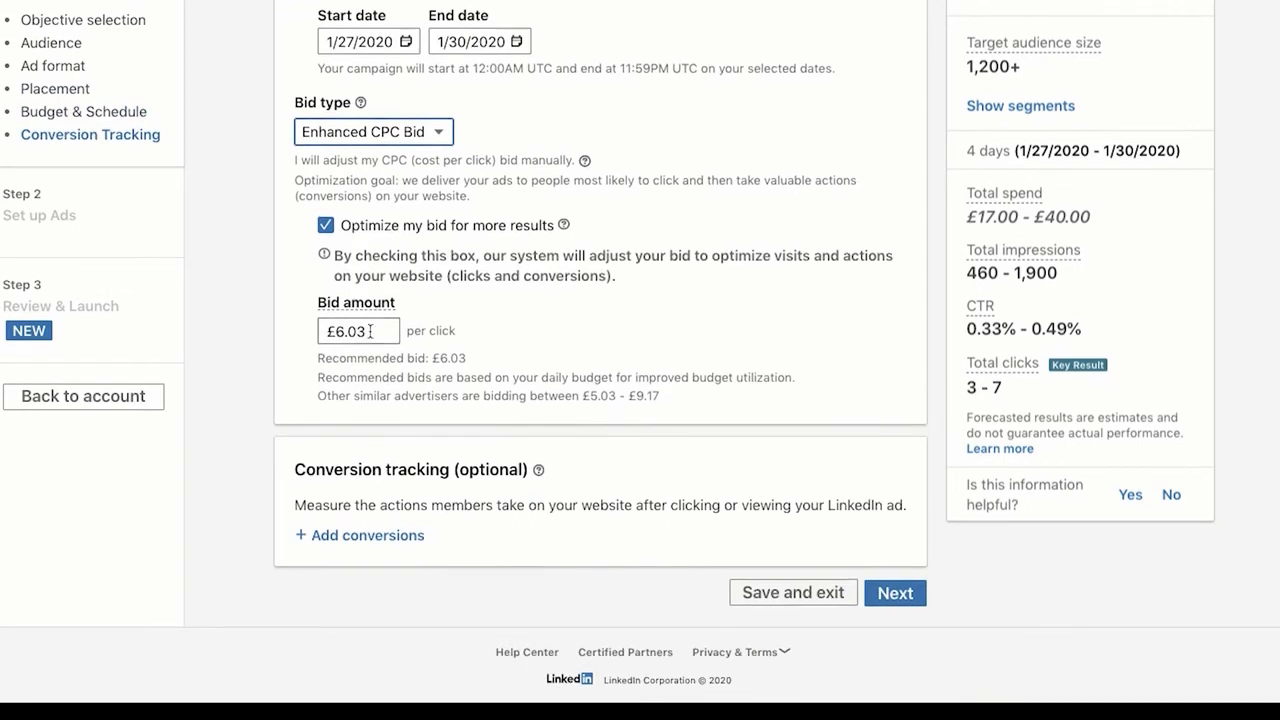
# Disable the option to optimize the bid for more results, keeping the bid amount at £6.03 per click.
pyautogui.click(369, 331)
pyautogui.doubleClick(369, 331)
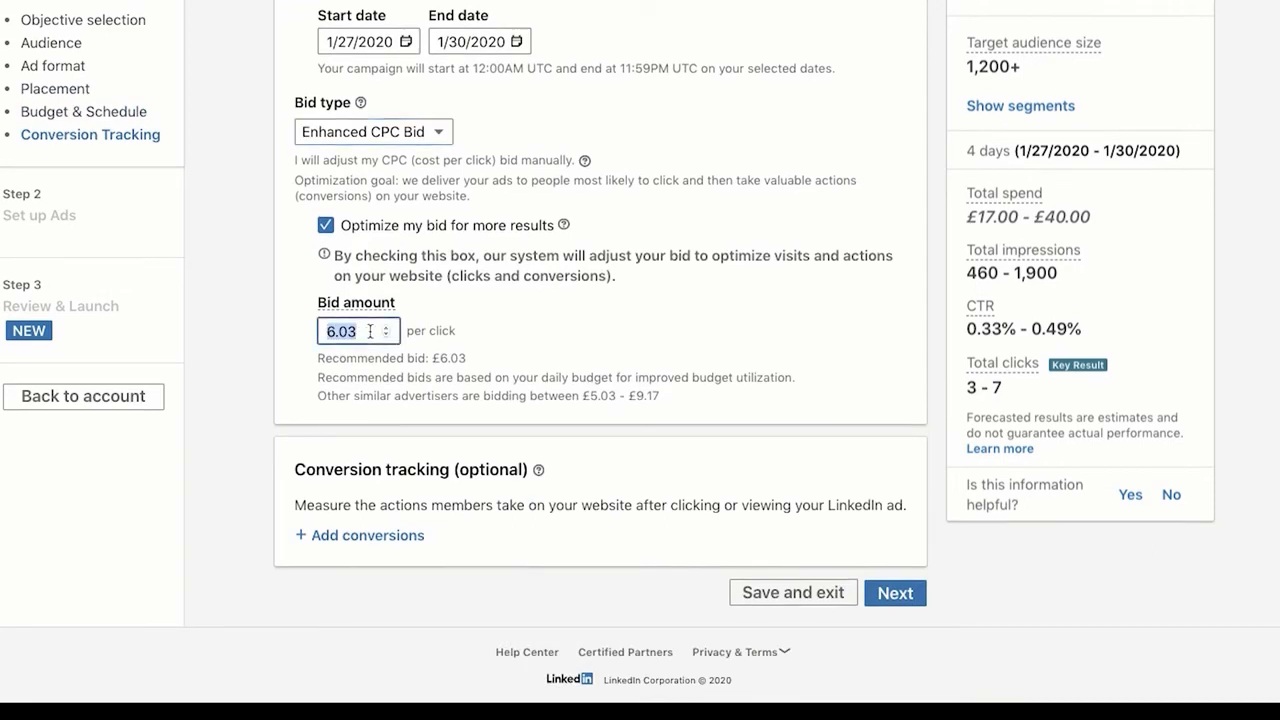
pyautogui.click(514, 335)
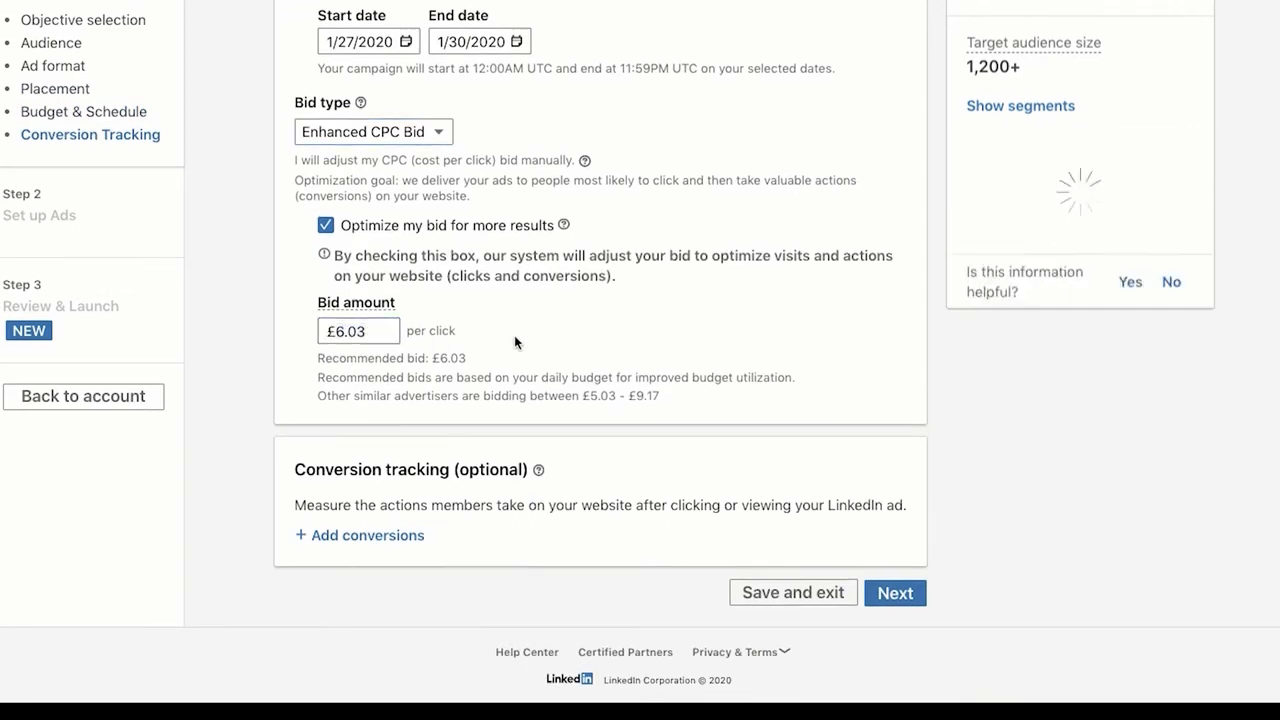
pyautogui.click(372, 330)
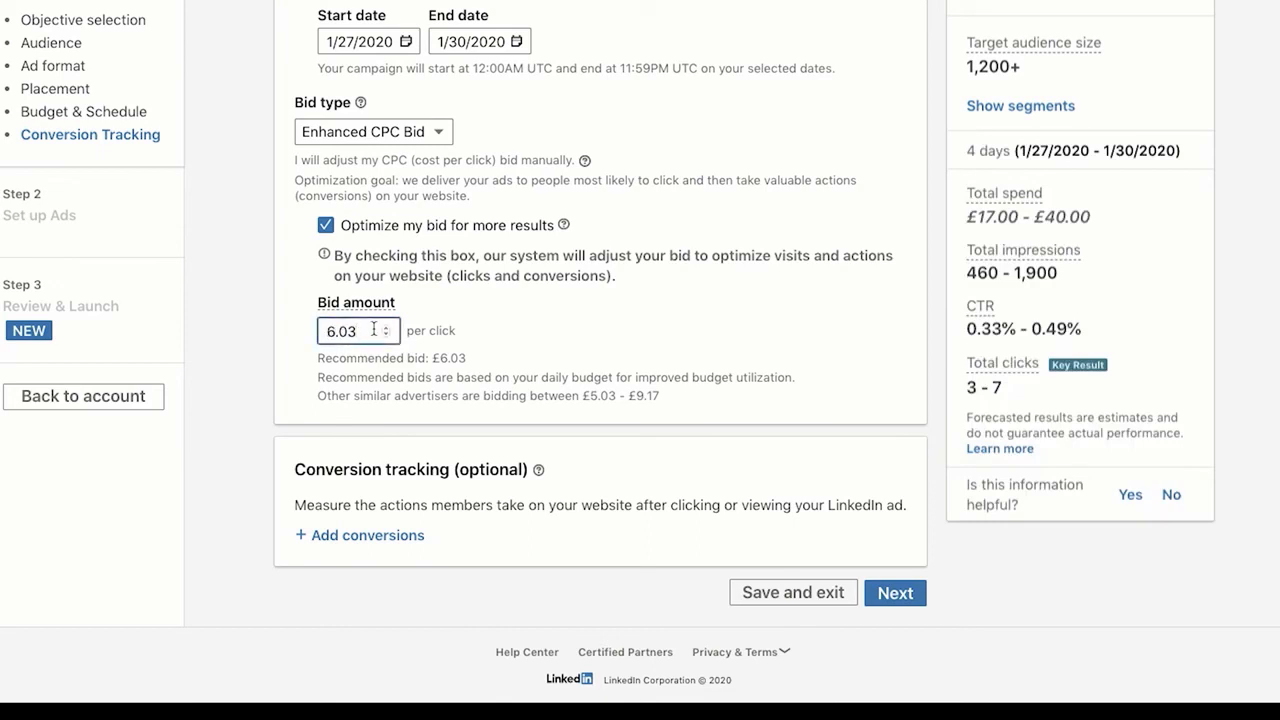
pyautogui.click(546, 229)
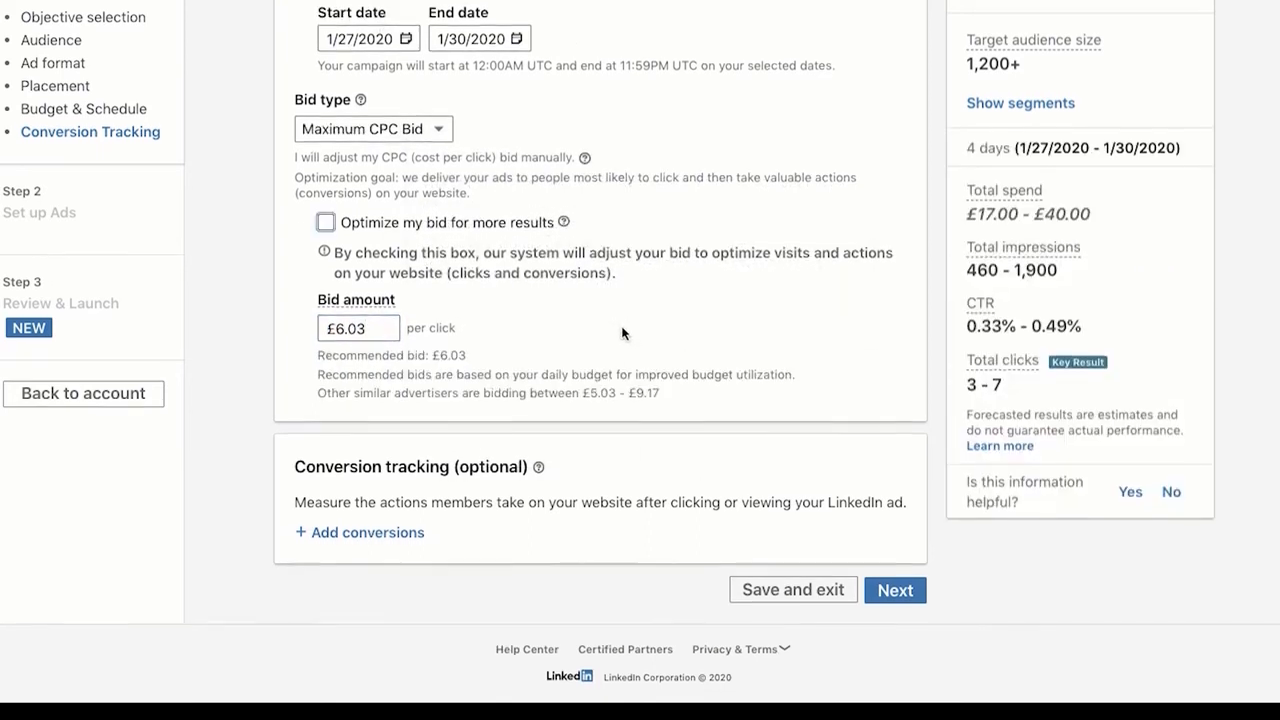
pyautogui.click(376, 331)
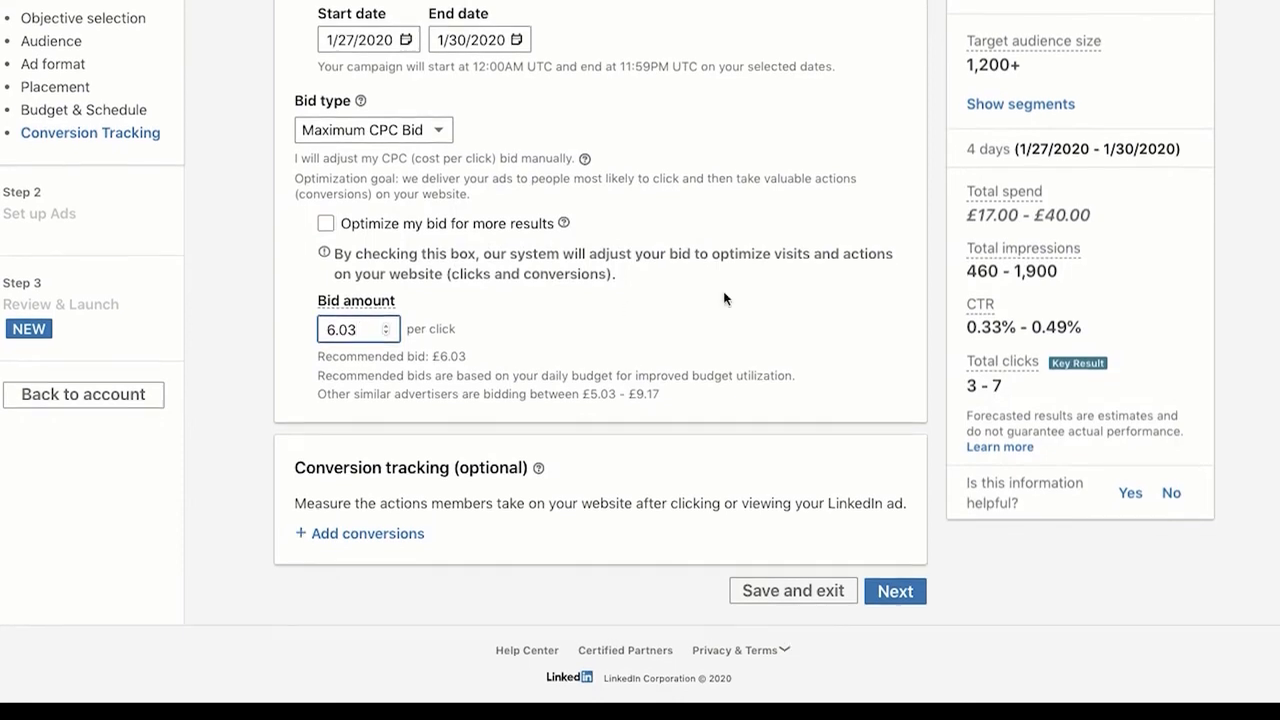
pyautogui.click(646, 349)
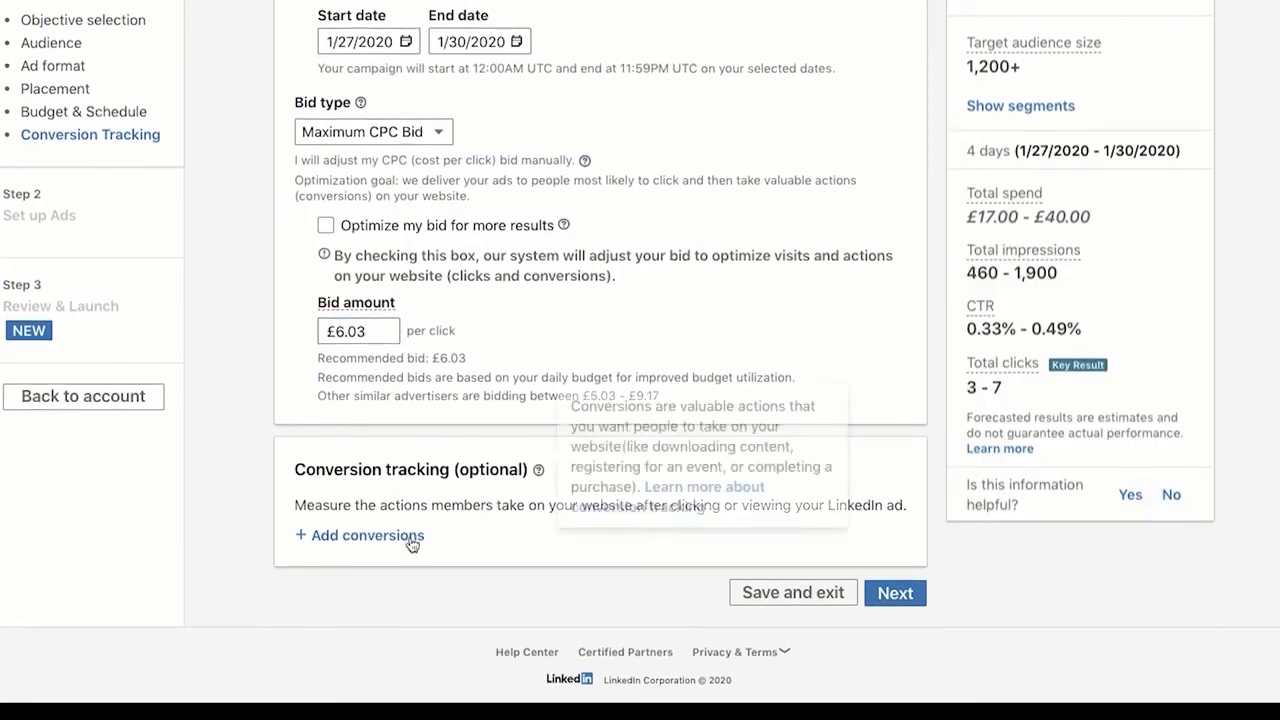
# Save the campaign setup and start a new single image ad named Website Traffic.
pyautogui.click(894, 594)
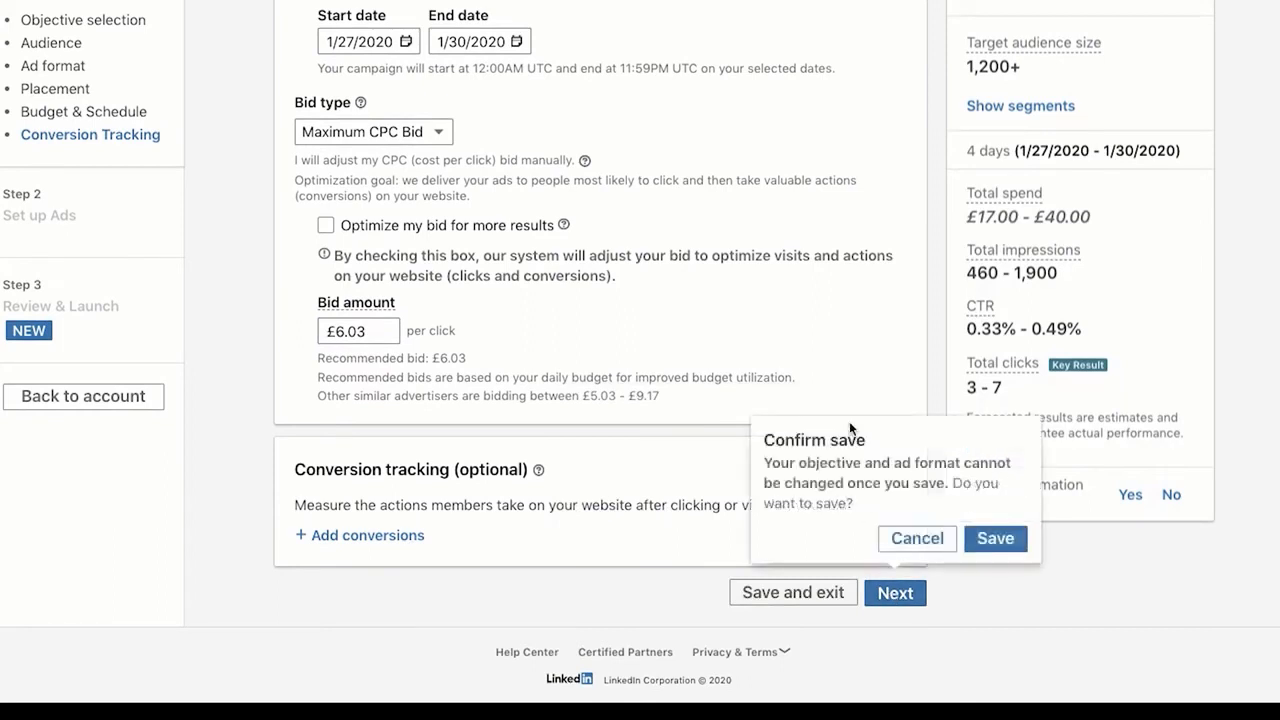
pyautogui.click(993, 539)
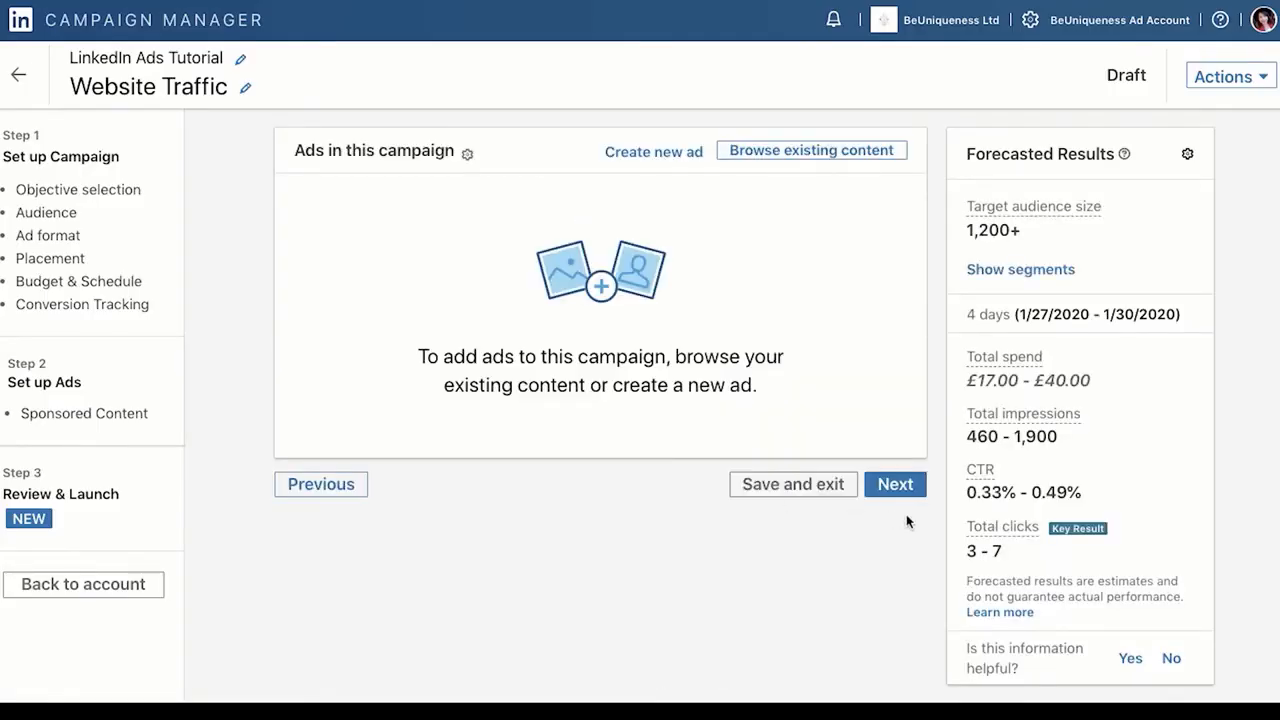
pyautogui.click(672, 154)
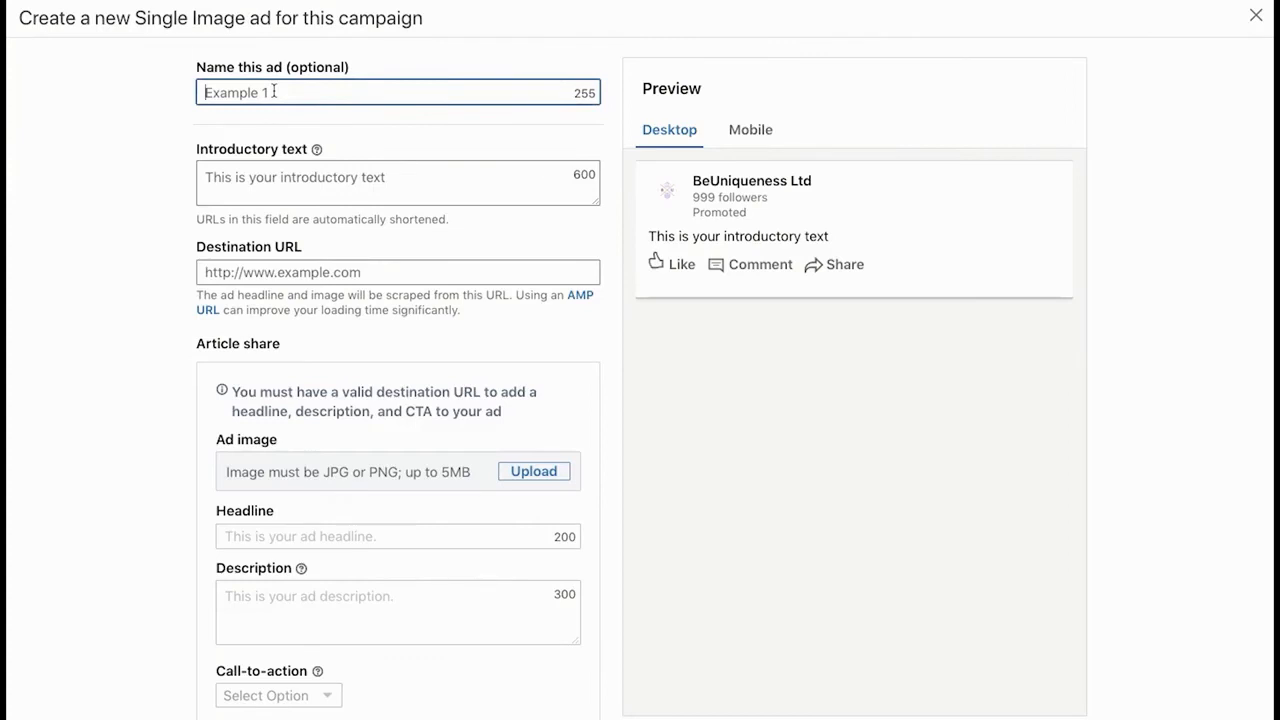
pyautogui.write('Website Traffic')
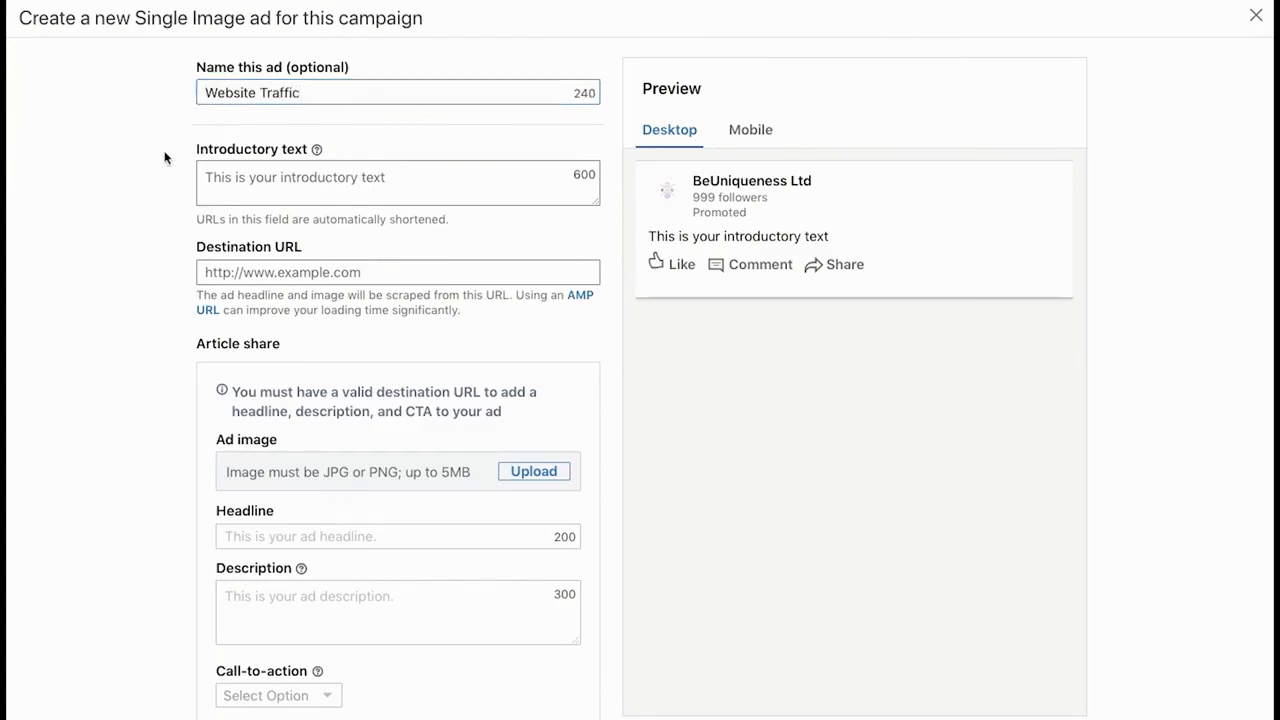
# Enter the ad's introductory text as "Free Market Tutorial Videos, Visit Our Website to Learn More".
pyautogui.click(261, 190)
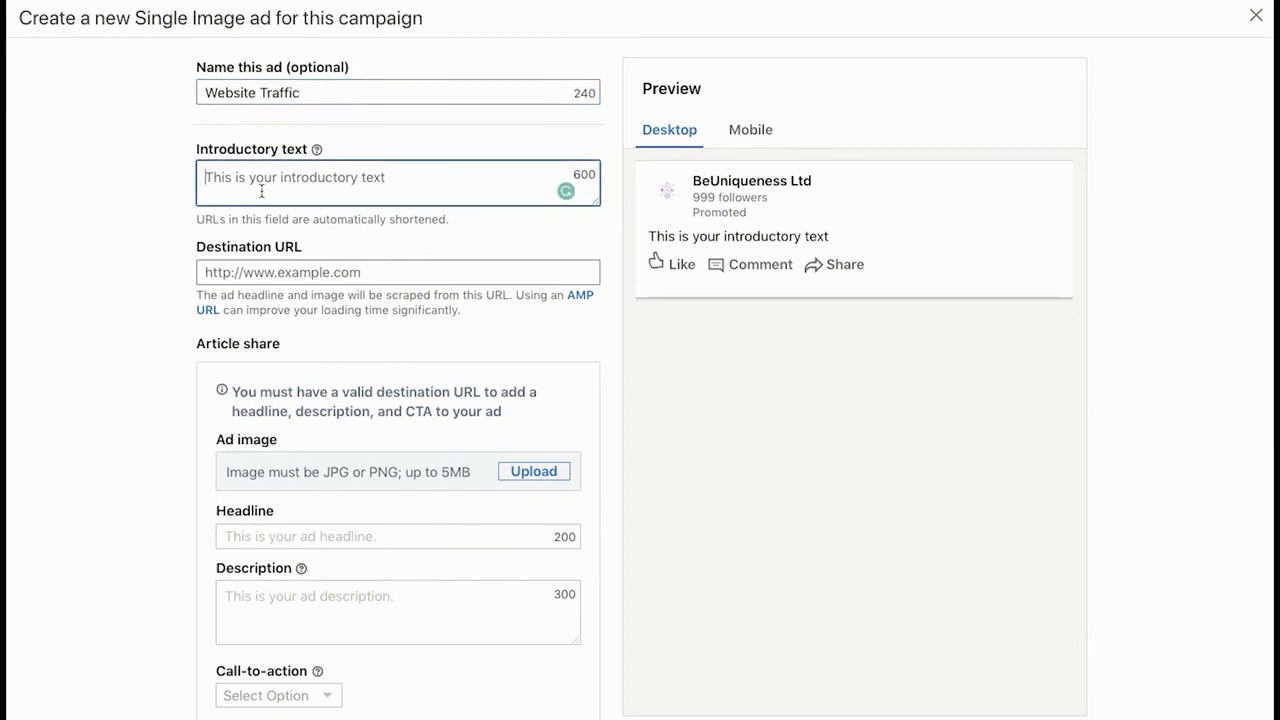
pyautogui.write('Free ')
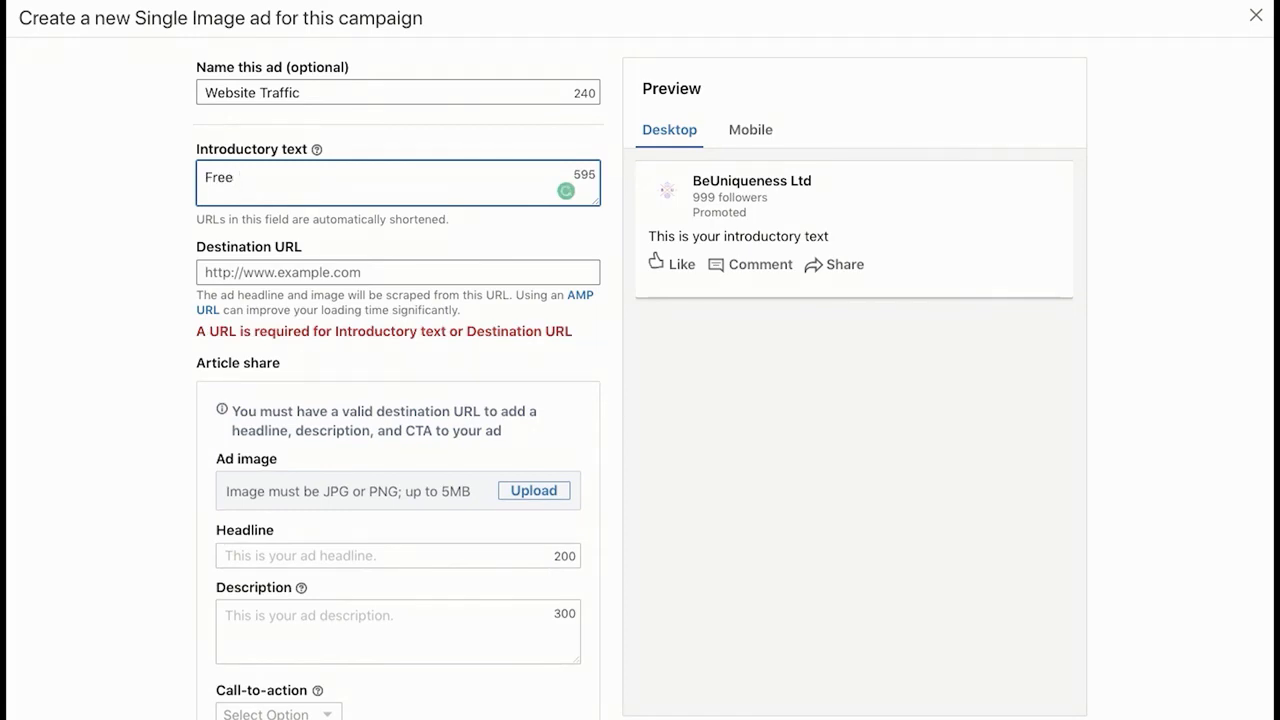
pyautogui.write('Market Tutorial Vide')
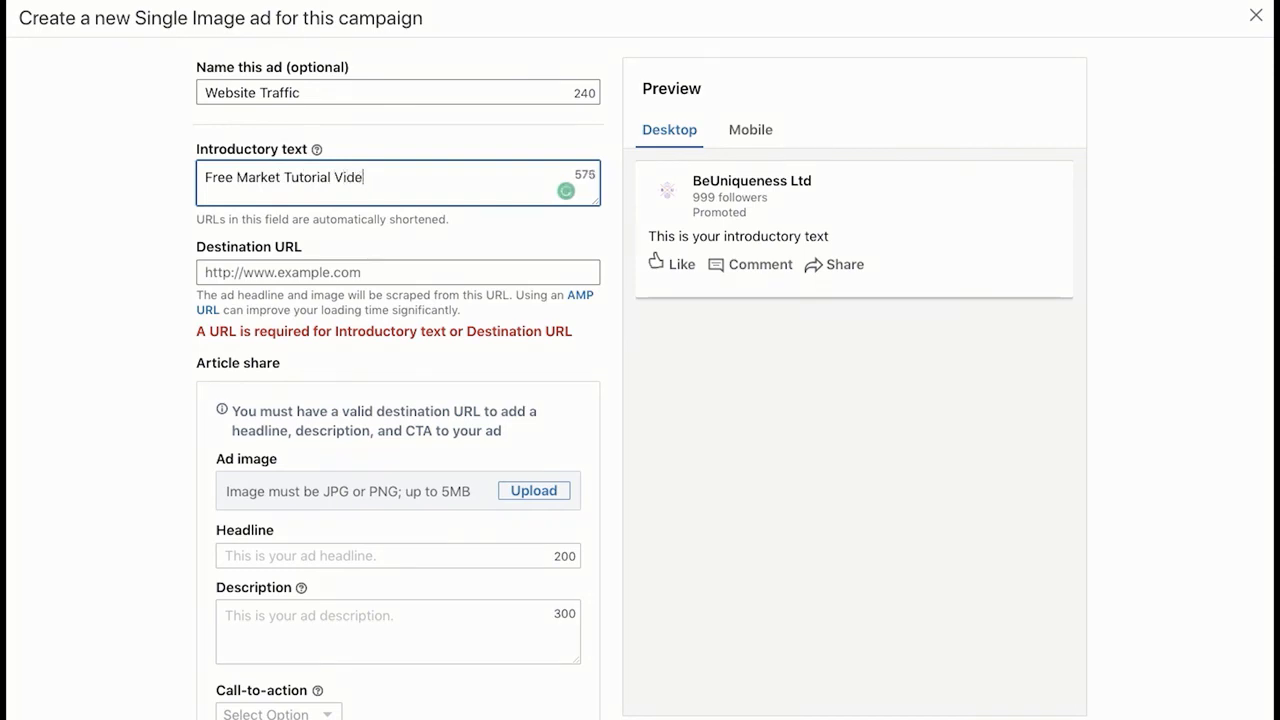
pyautogui.write('os, Visit Our Website to ')
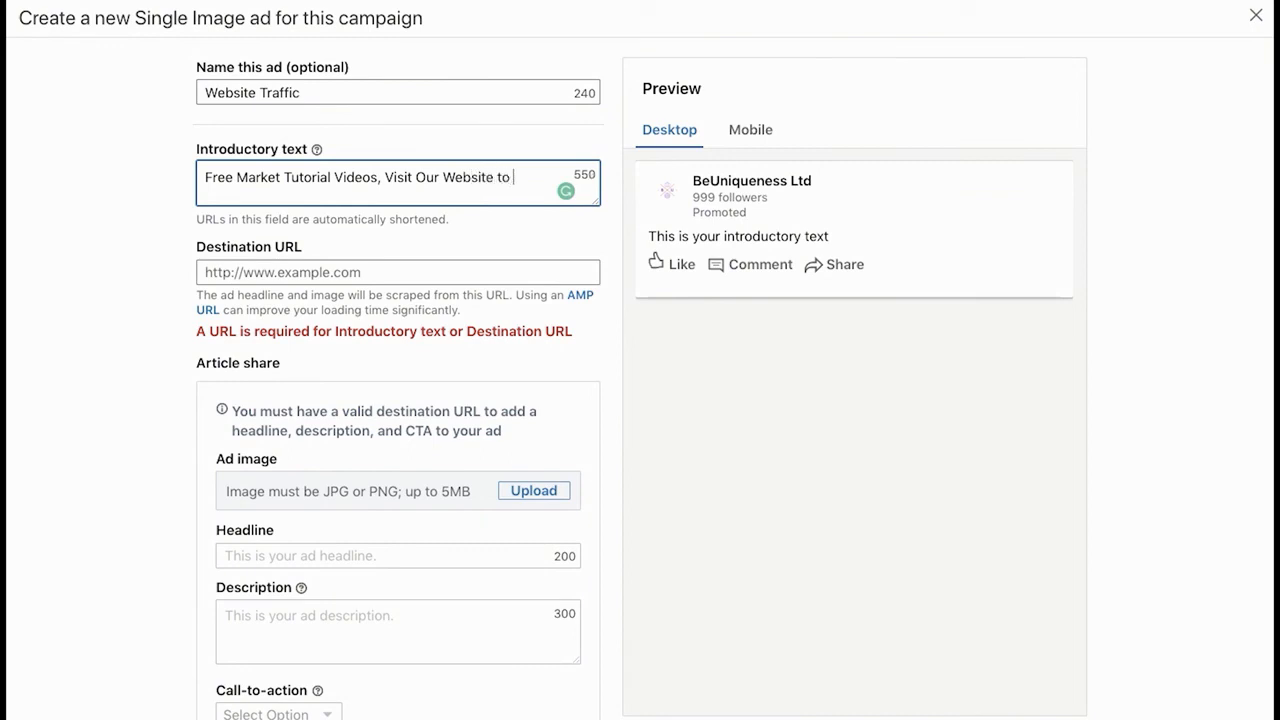
pyautogui.write('Learn More')
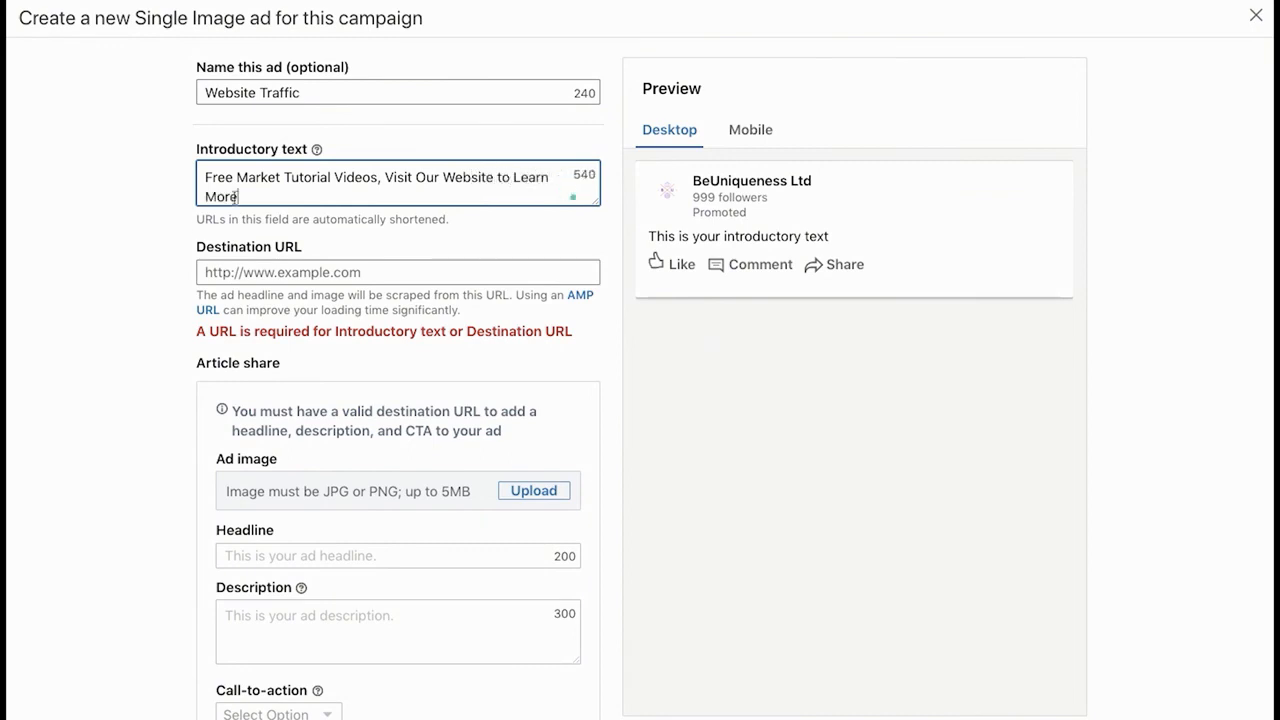
pyautogui.click(283, 272)
pyautogui.write('www.')
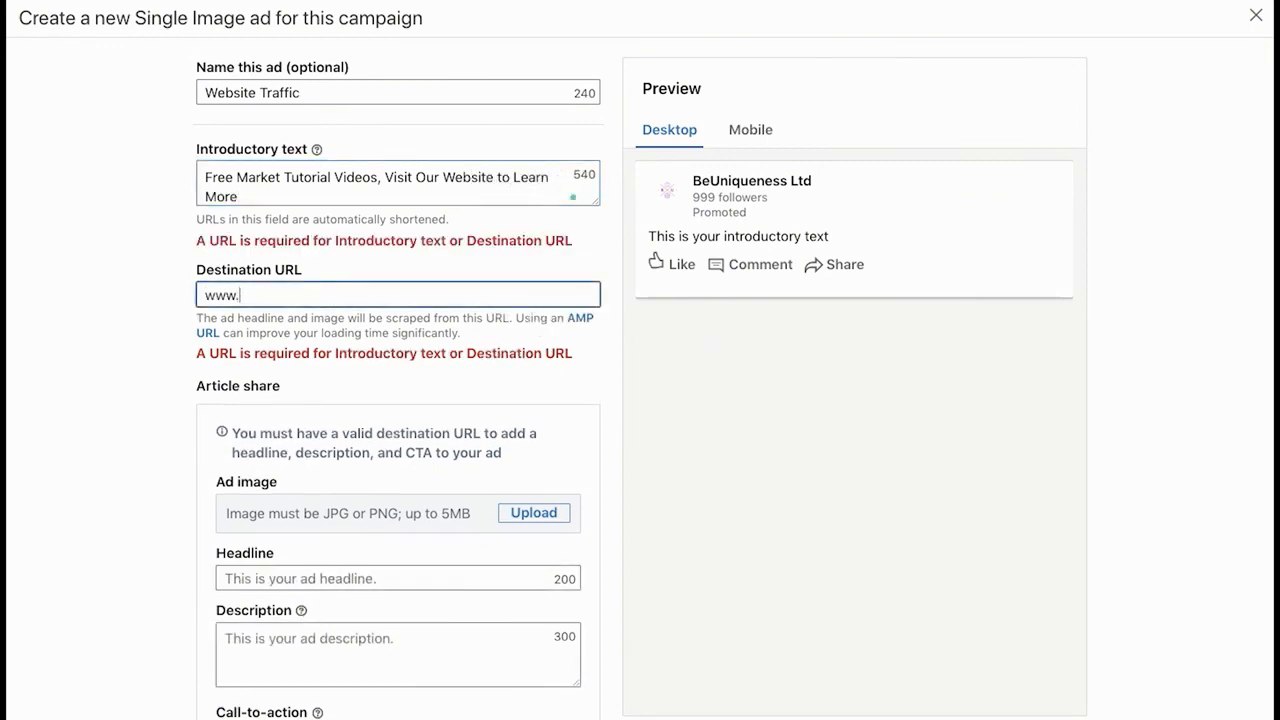
pyautogui.write('beuniqueness.co.uk')
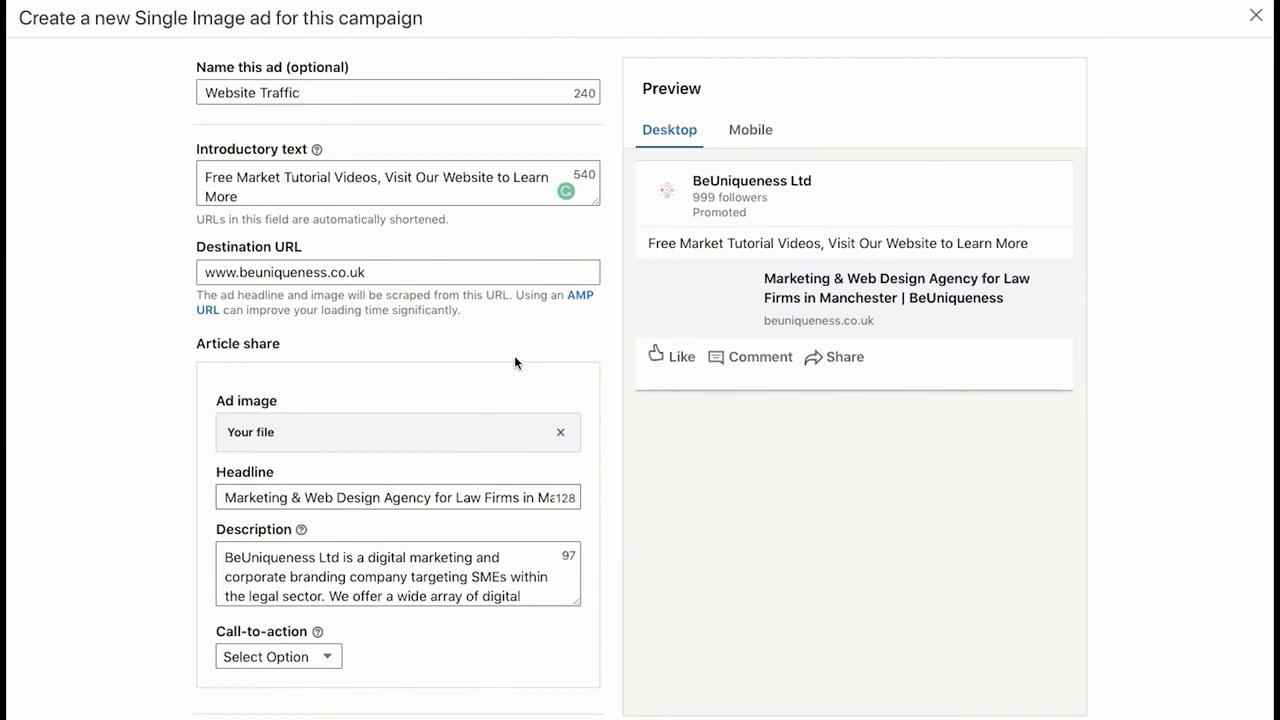
# Replace the ad's scraped headline with BeUniqueness.
pyautogui.click(324, 497)
pyautogui.hotkey('ctrl', 'a')
pyautogui.write('BeUn')
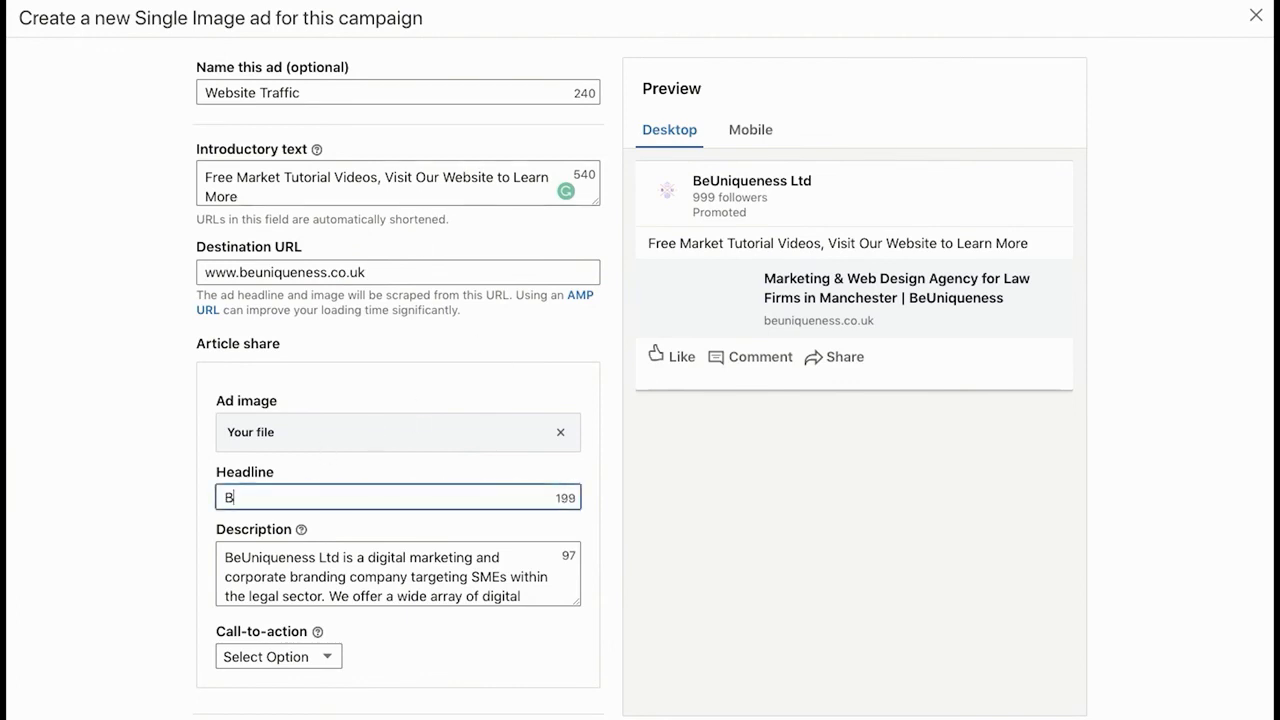
pyautogui.write('iqueness')
pyautogui.click(117, 497)
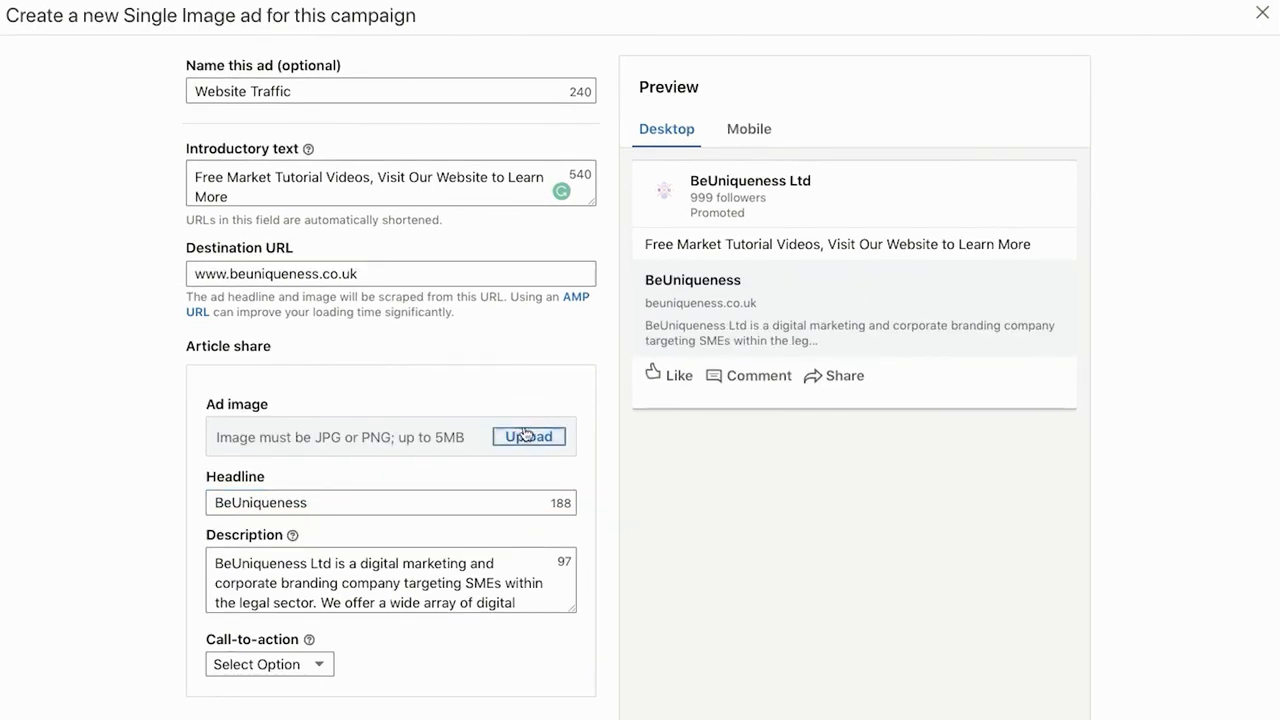
# Upload web-1738168_1920.jpg from the Desktop as the ad image and correct "Market" to "Marketing" in the introductory text.
pyautogui.click(527, 438)
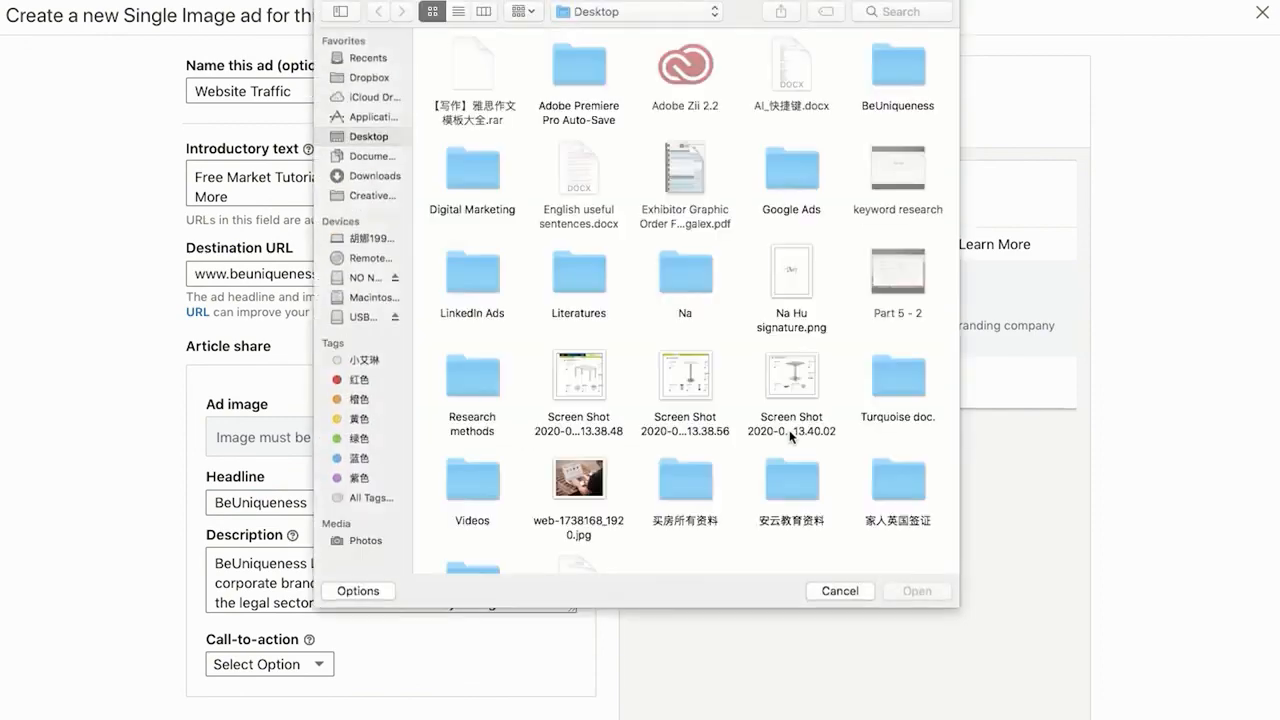
pyautogui.doubleClick(592, 491)
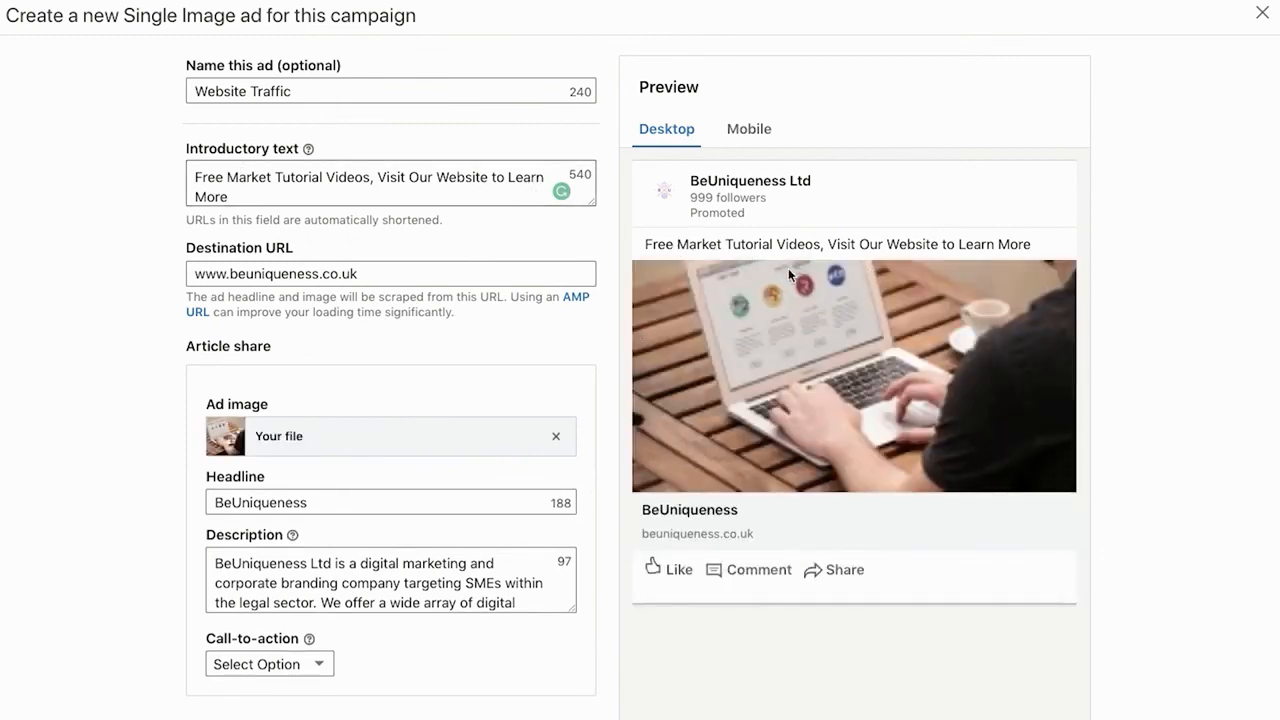
pyautogui.click(270, 181)
pyautogui.write('ing')
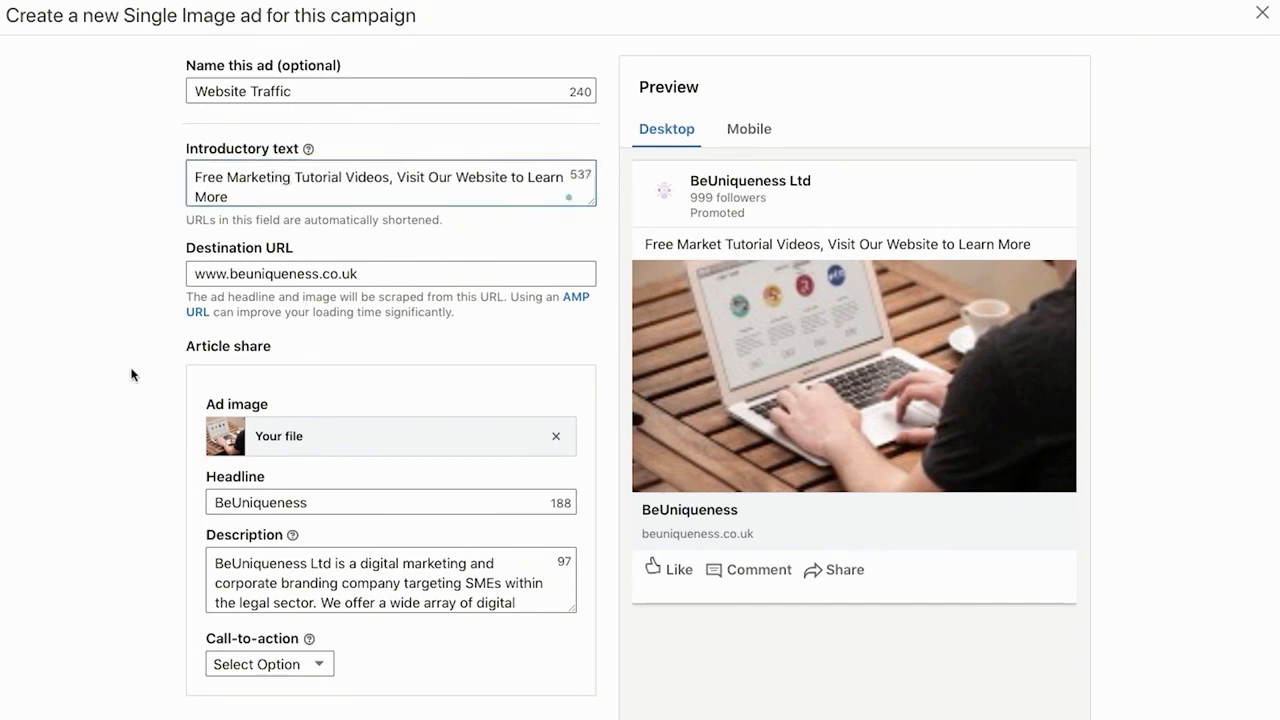